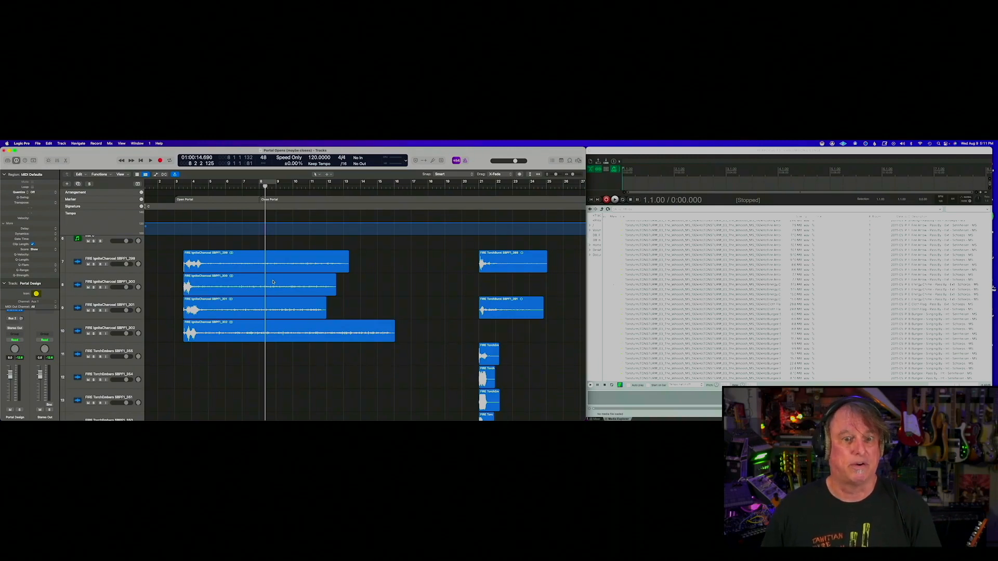
key("super+Left")
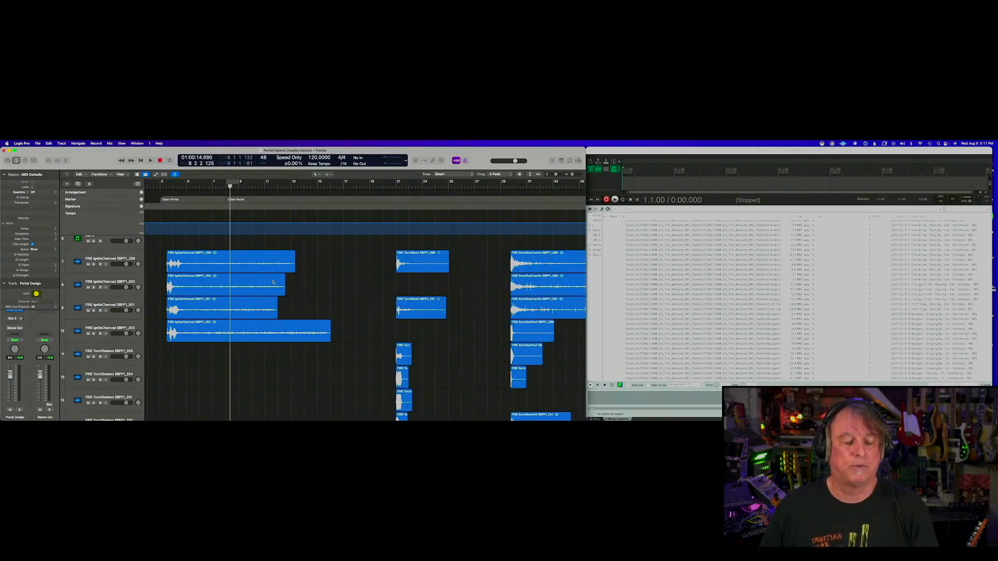
scroll(273, 282, "down", 1)
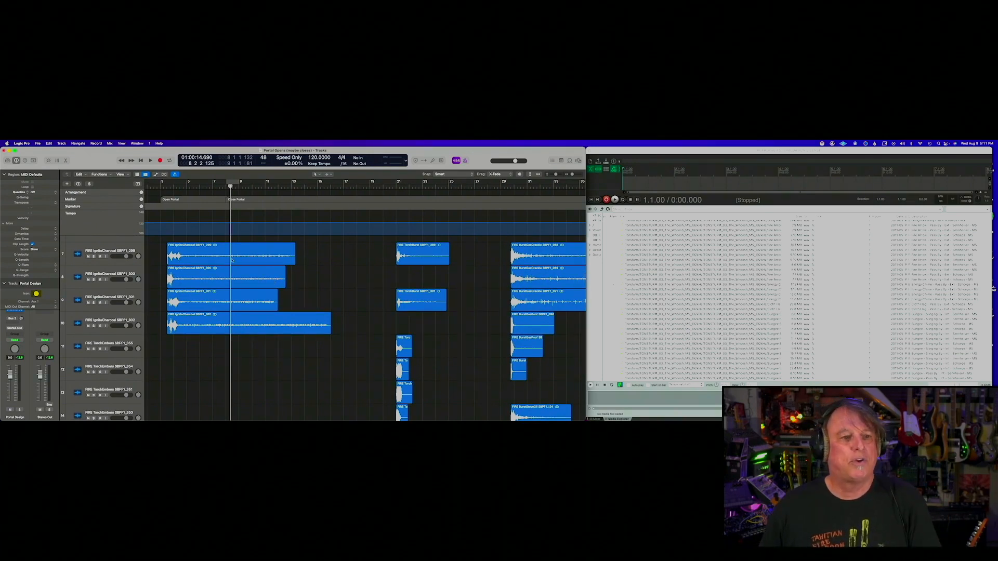
key("super+Down")
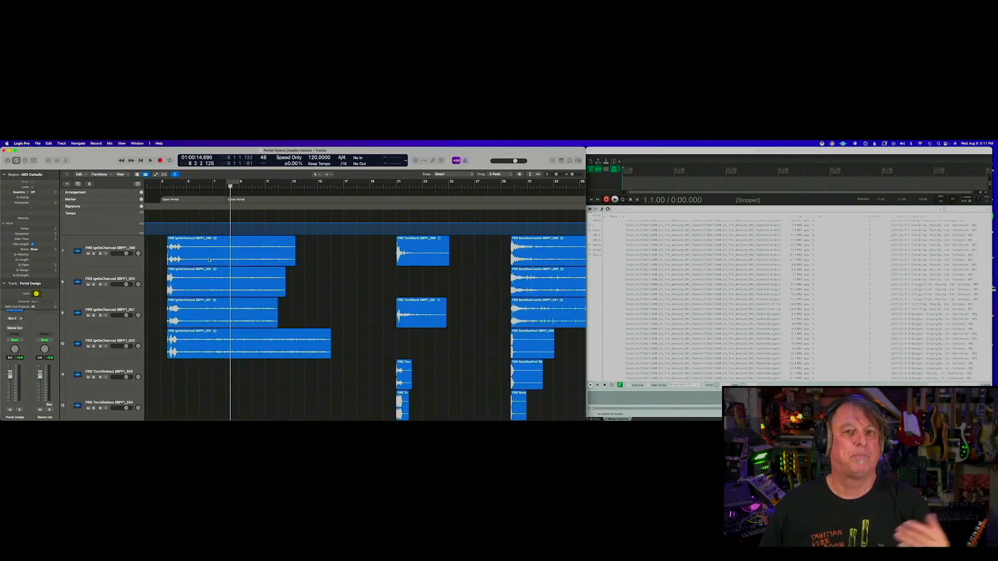
scroll(209, 258, "up", 1)
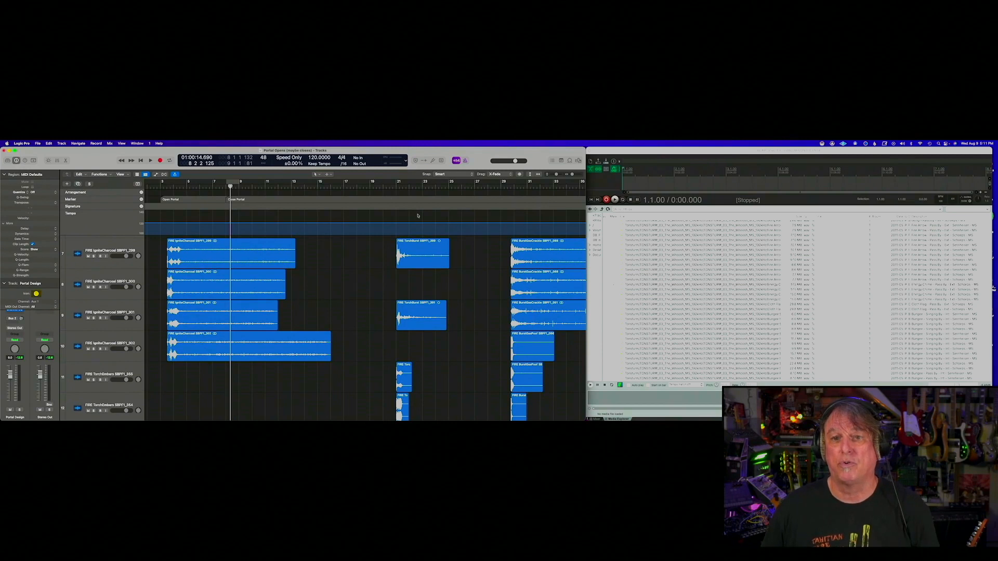
Step: Switch to REAPER, search the sound library for "fire" and look through the matching recordings
left_click(631, 151)
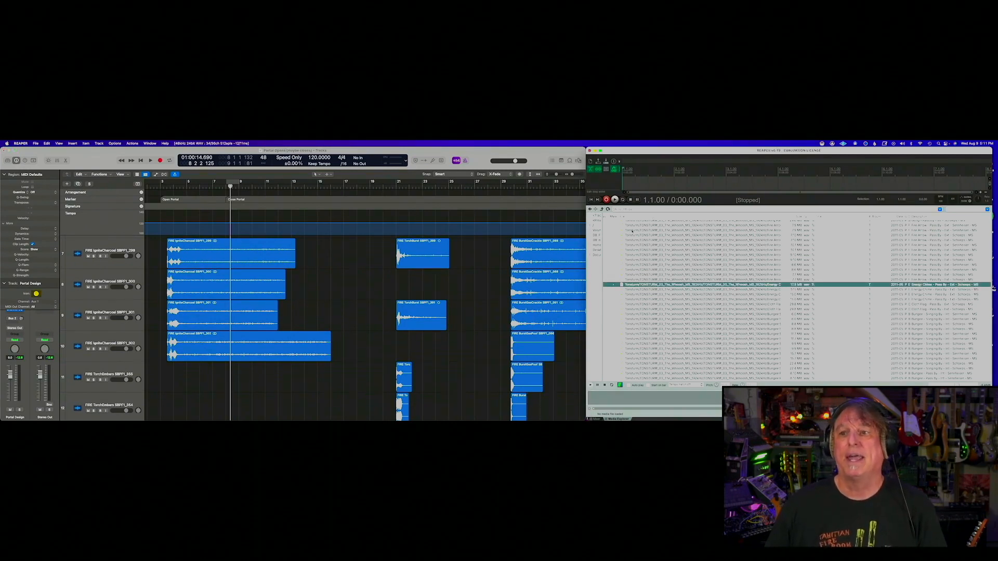
scroll(631, 280, "down", 1)
scroll(641, 275, "left", 1)
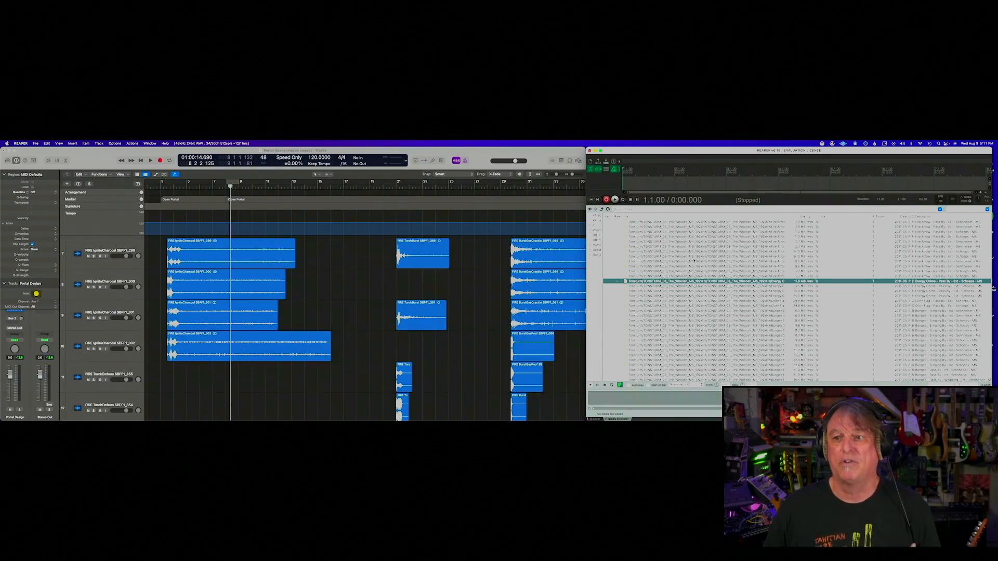
left_click(966, 210)
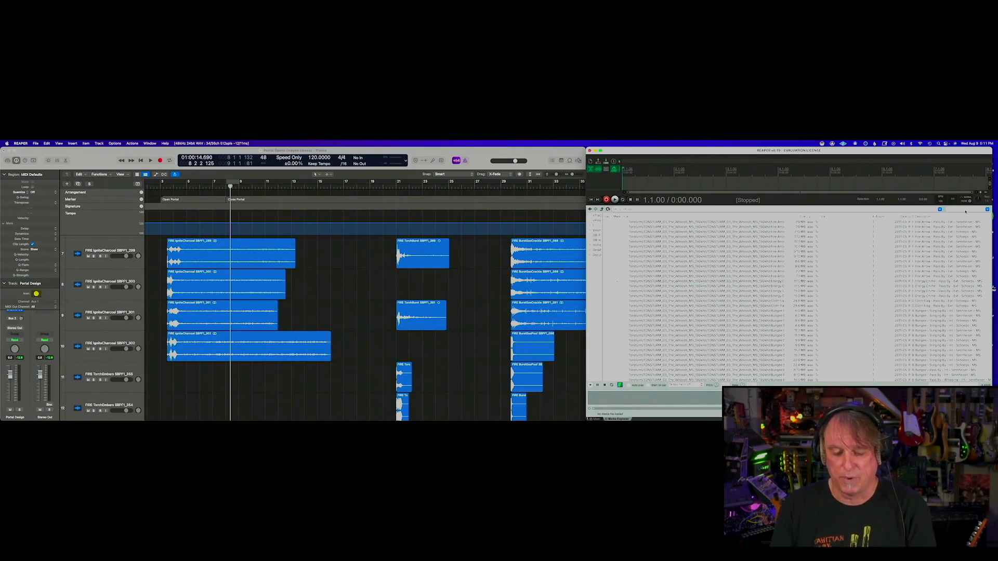
type("fire")
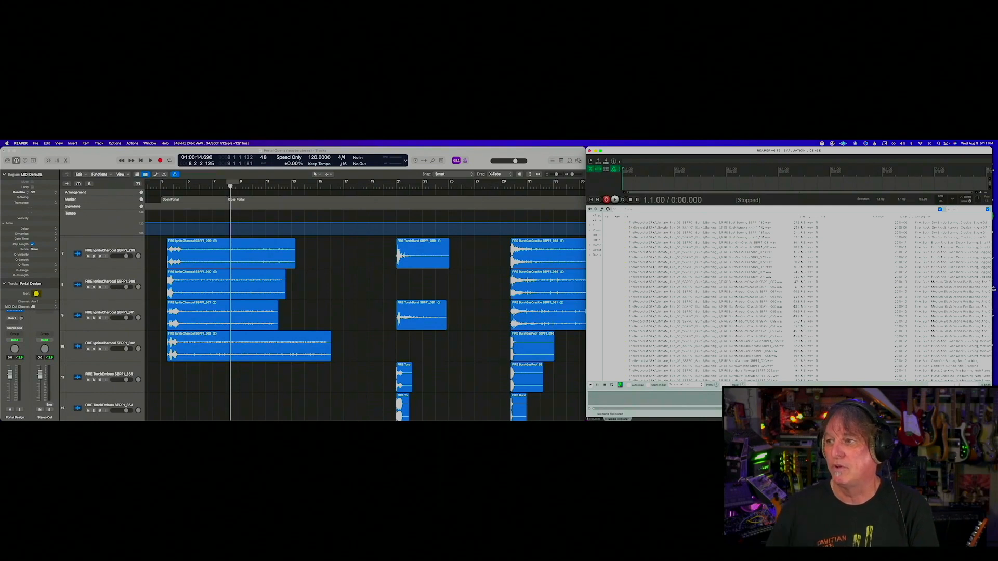
left_click(666, 233)
scroll(665, 236, "down", 15)
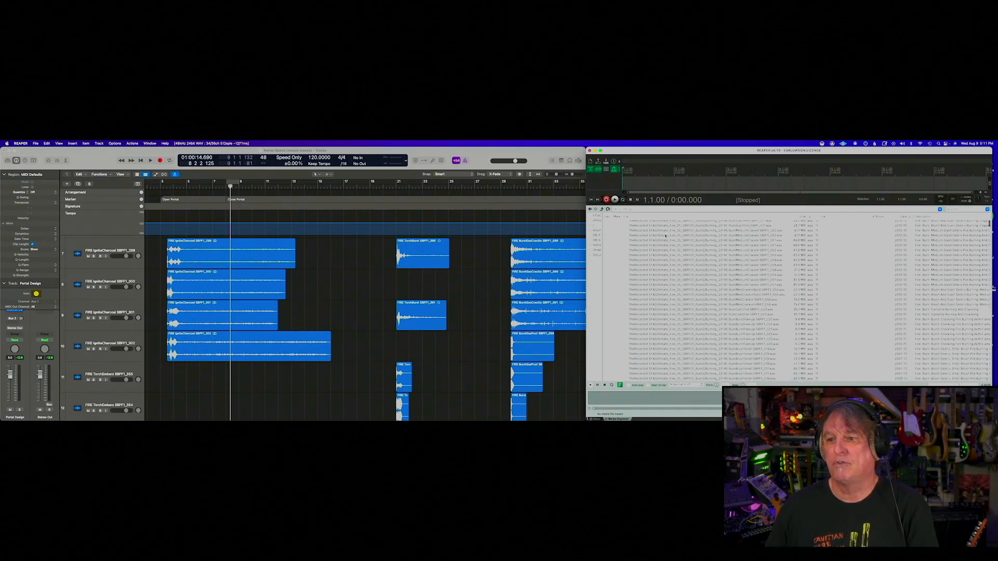
scroll(665, 235, "up", 9)
scroll(665, 235, "up", 4)
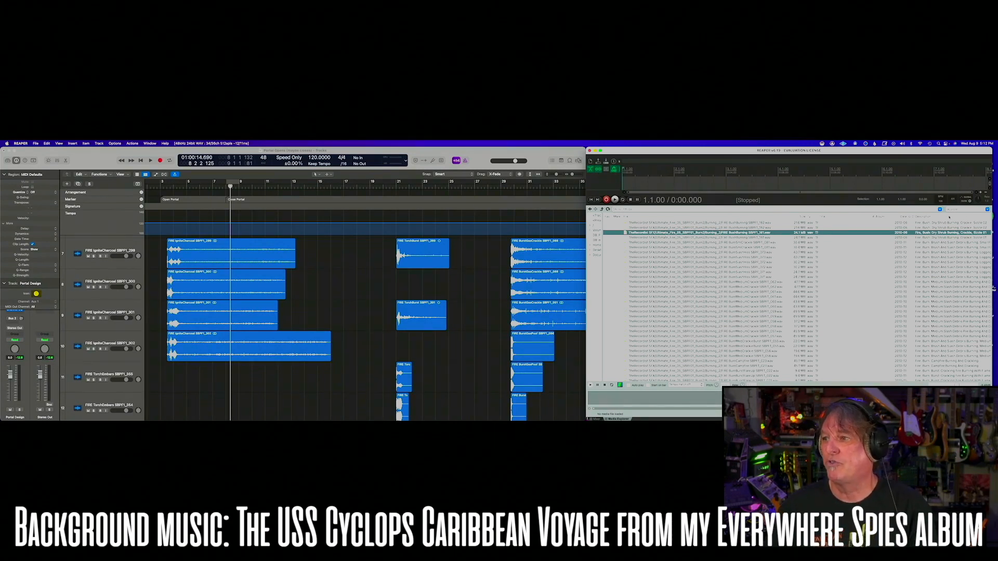
Step: Clear the library search and preview a recording of a brush pile burning with large flames
double_click(959, 209)
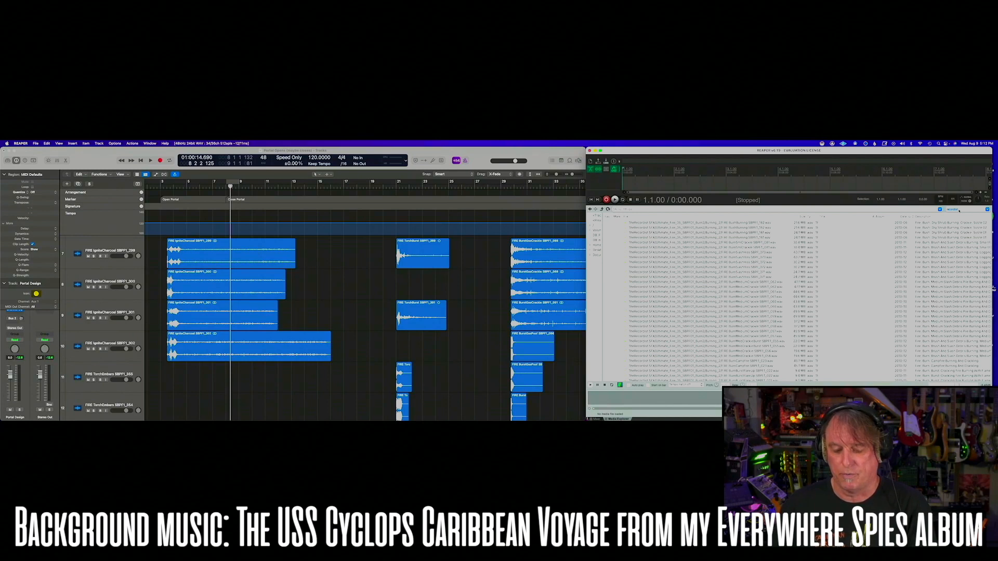
key("BackSpace")
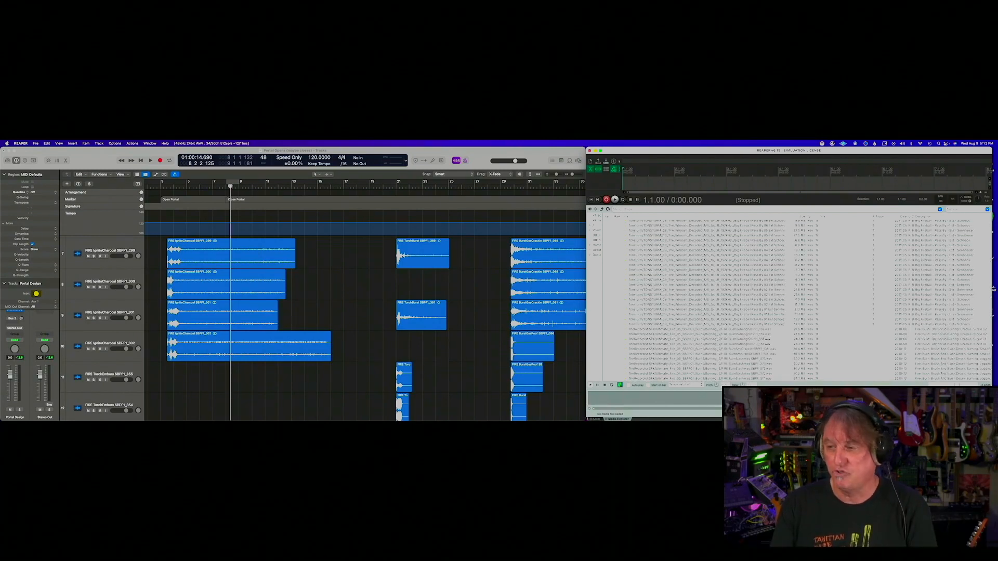
scroll(765, 239, "down", 8)
scroll(765, 239, "down", 2)
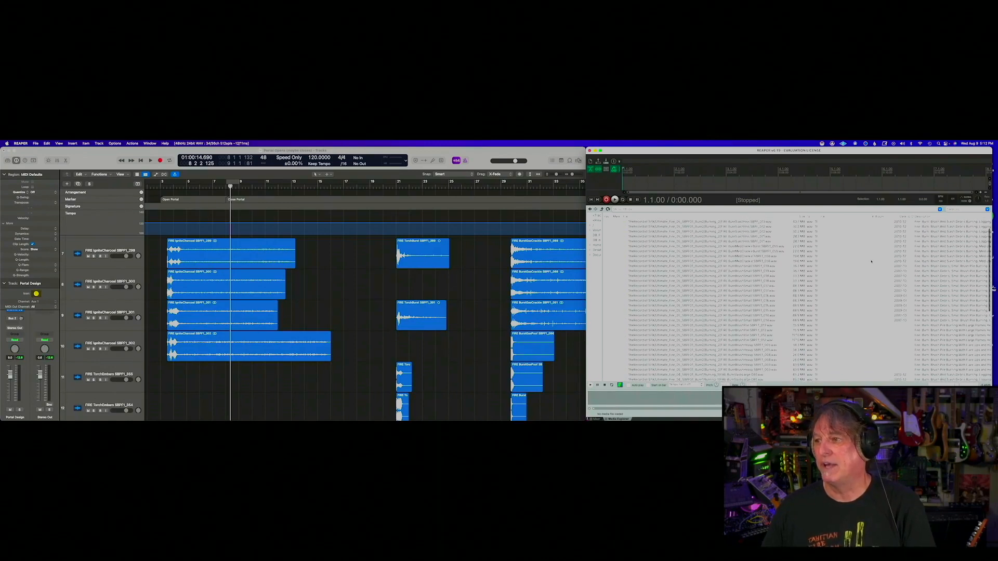
left_click(932, 270)
scroll(933, 271, "down", 3)
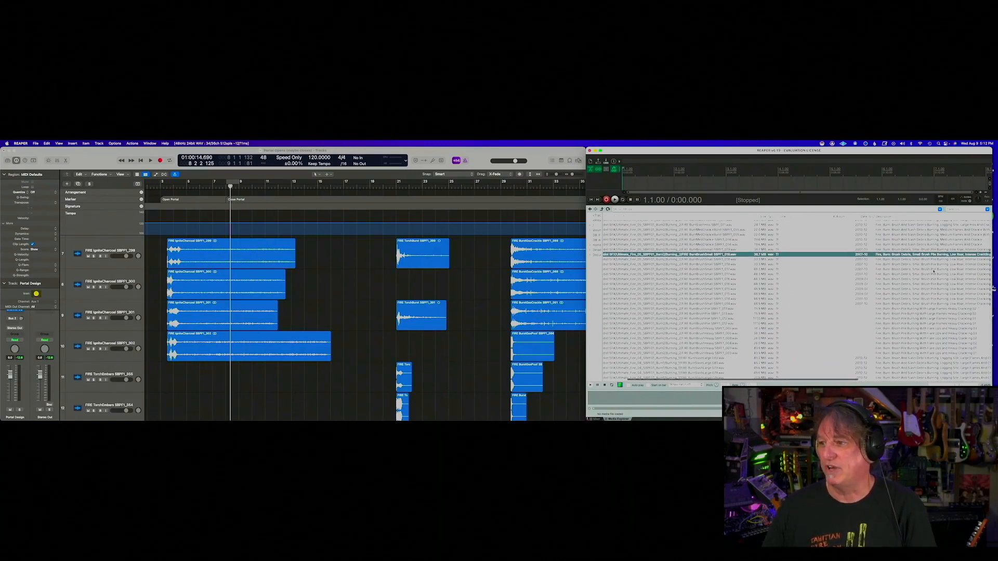
left_click(759, 284)
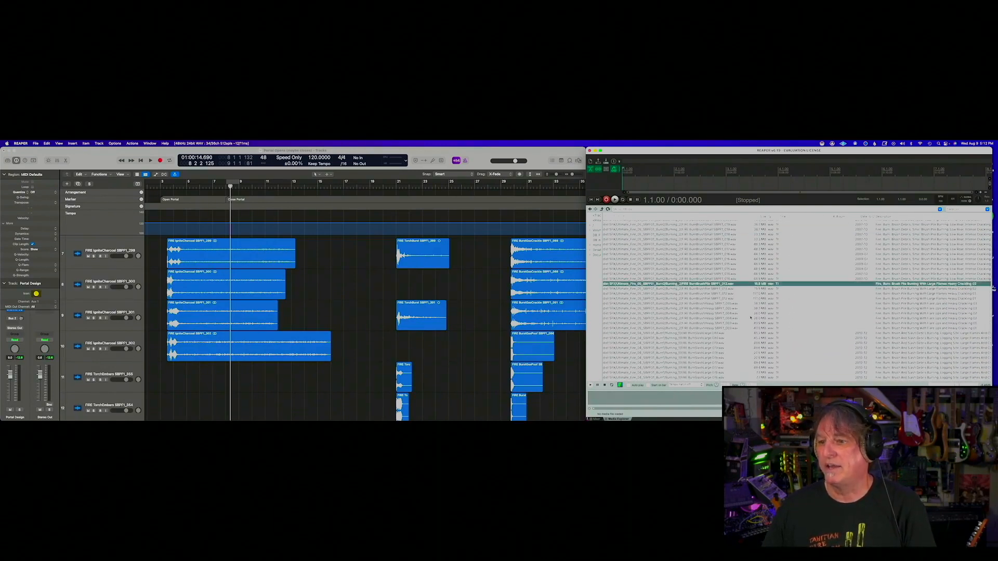
left_click(590, 385)
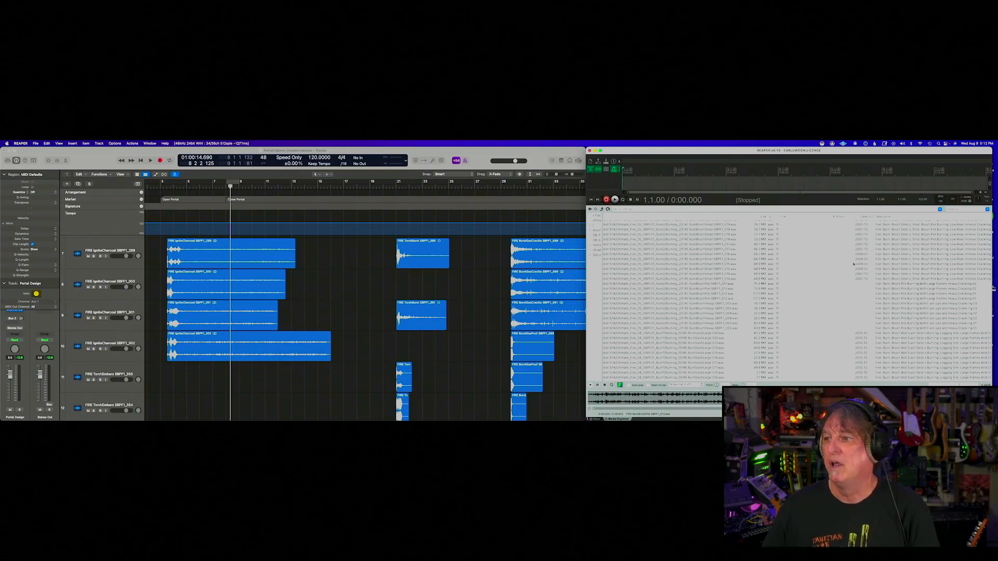
Step: Place another large-flames brush pile recording from REAPER's library on Logic Pro's FIRE TorchEmbers track 11, near the Close Portal marker
left_click(901, 294)
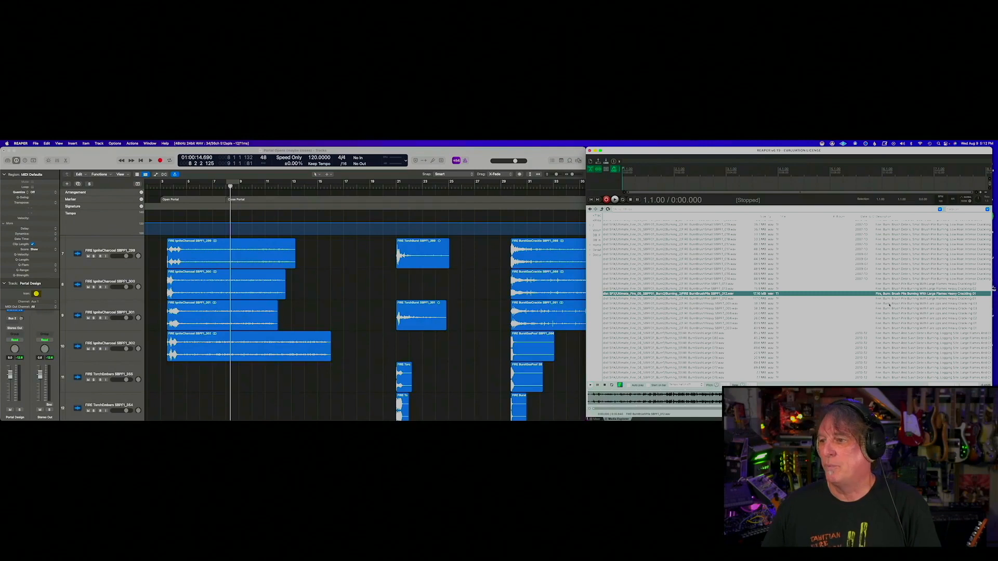
scroll(747, 295, "left", 3)
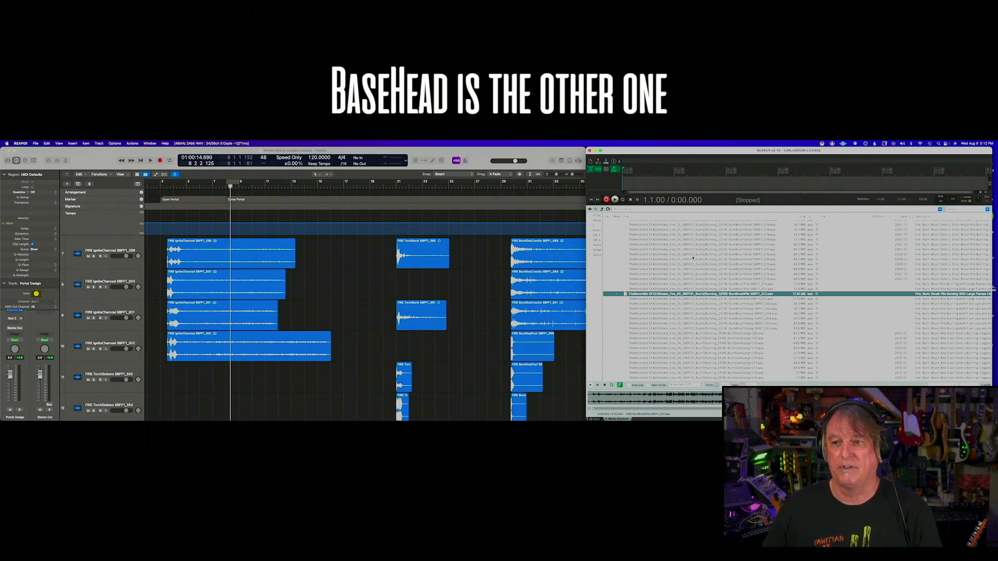
scroll(692, 257, "down", 1)
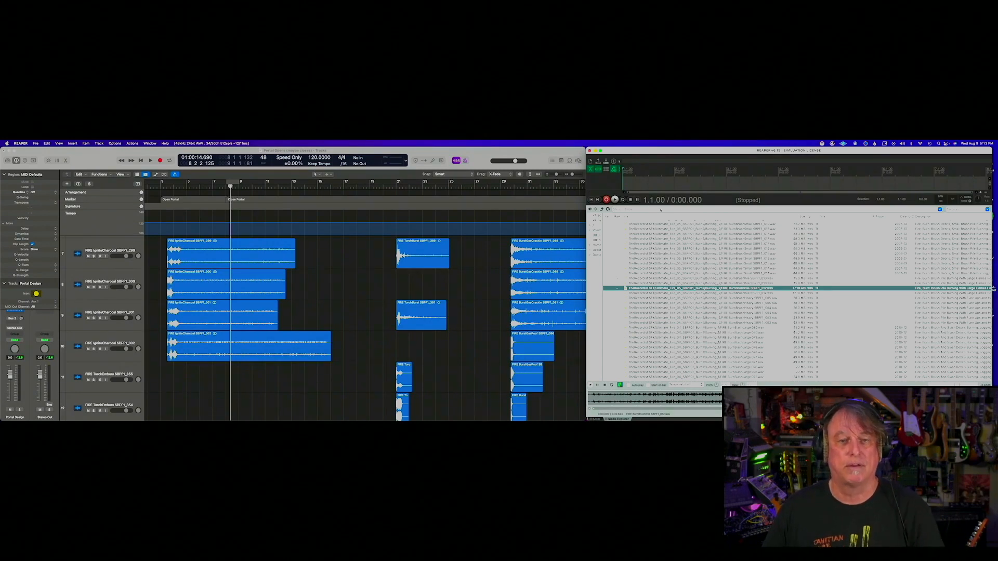
scroll(669, 268, "down", 2)
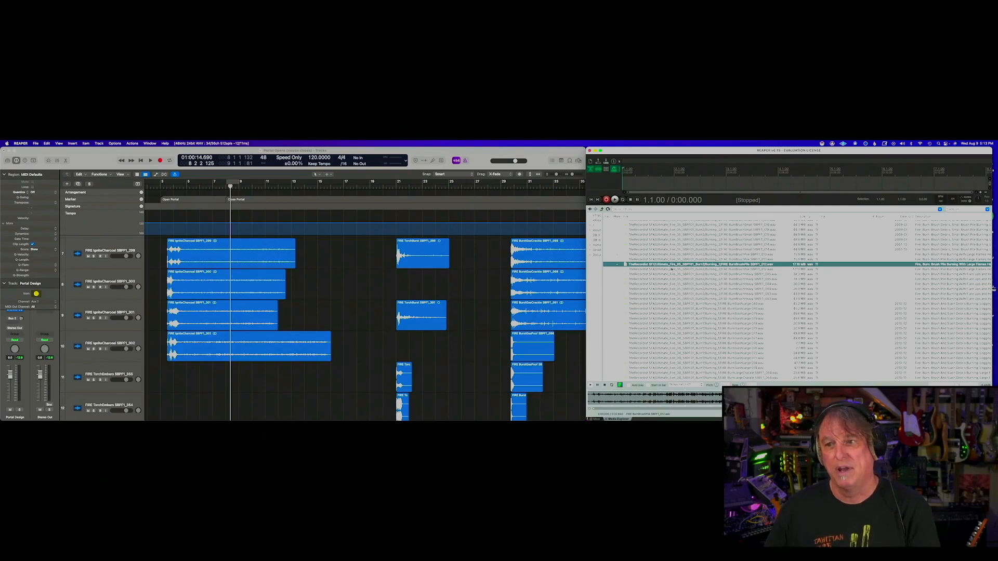
left_click_drag(672, 266, 282, 376)
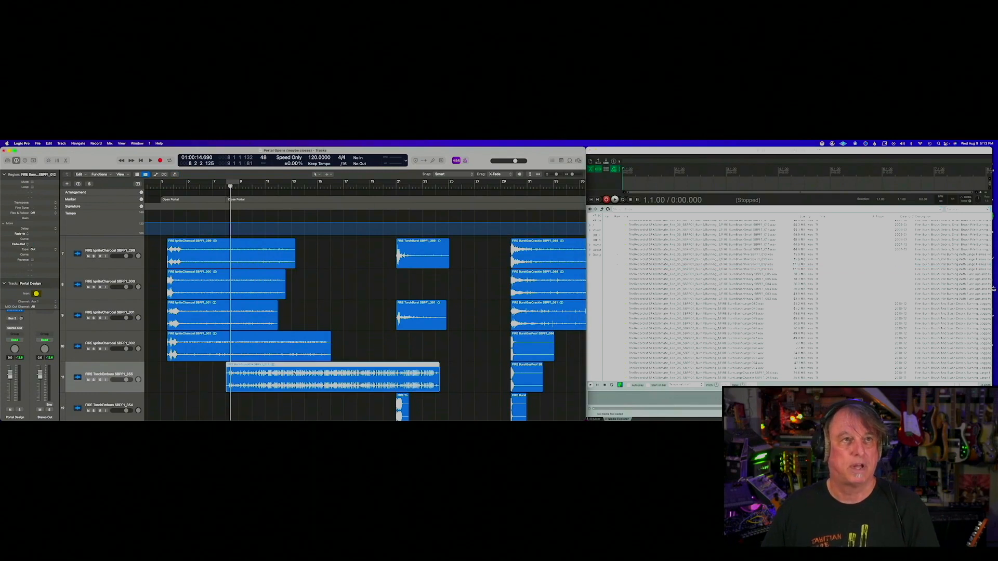
Step: Delete the newly added brush pile region from track 11
left_click(347, 357)
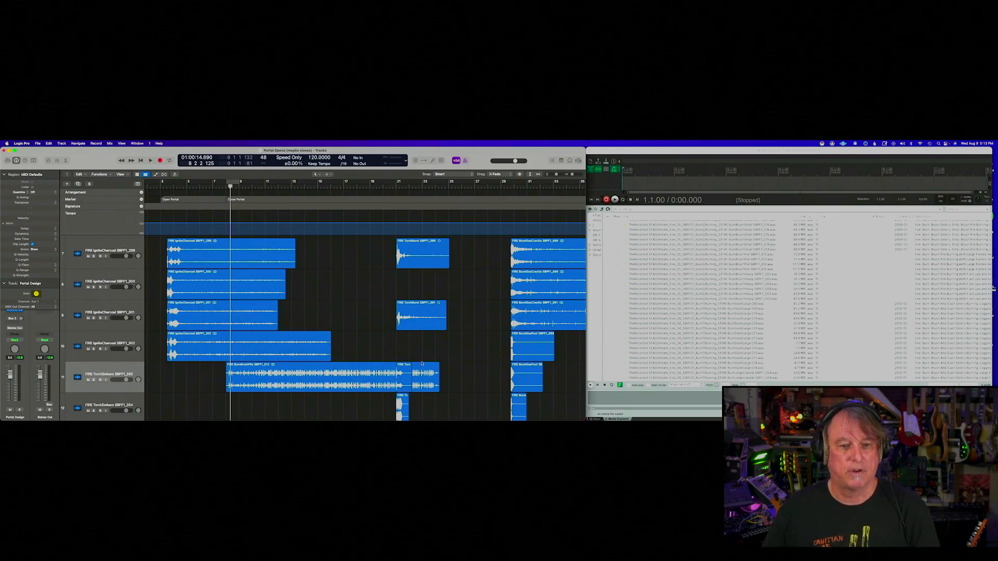
left_click(323, 383)
key("Delete")
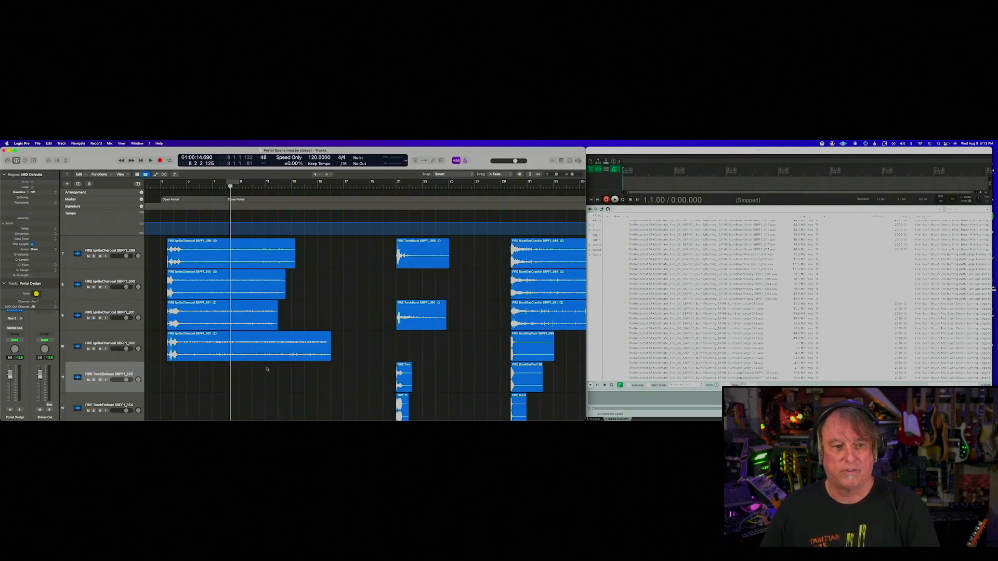
Step: Widen the Logic Pro window and audition the FIRE IgniteCharcoal region on track 7 in solo from its start
scroll(464, 302, "up", 2)
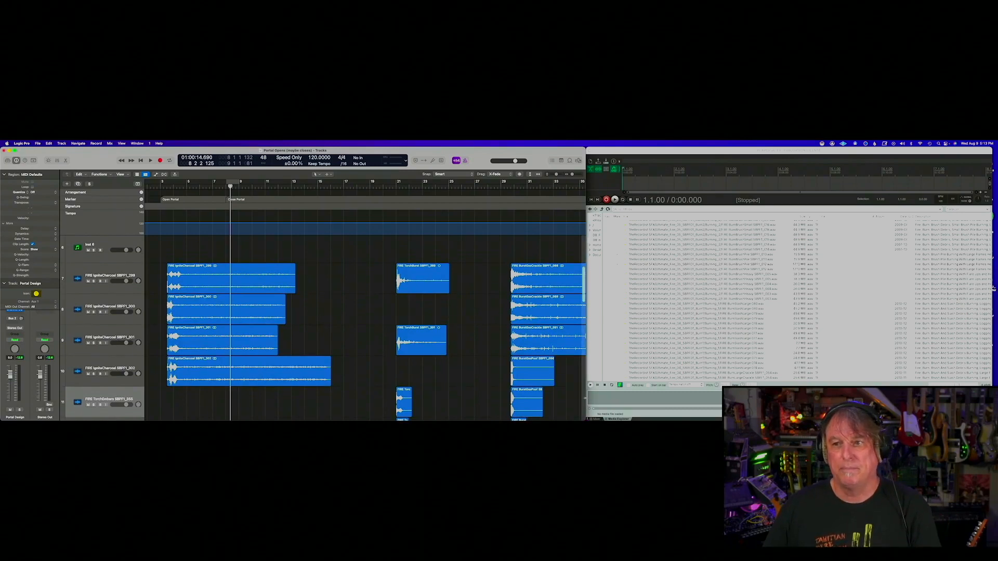
left_click_drag(585, 397, 733, 398)
left_click(104, 269)
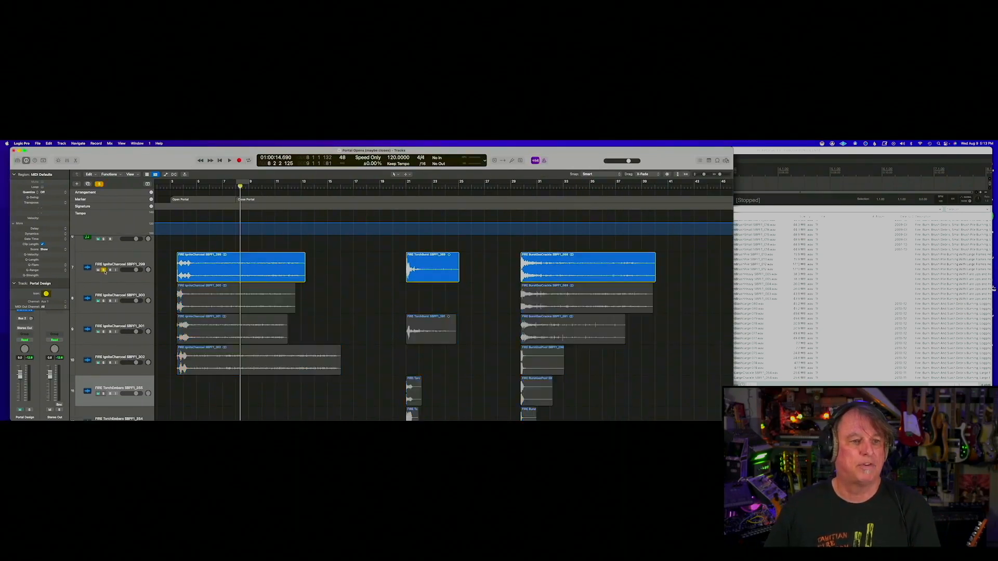
left_click(179, 188)
key("space")
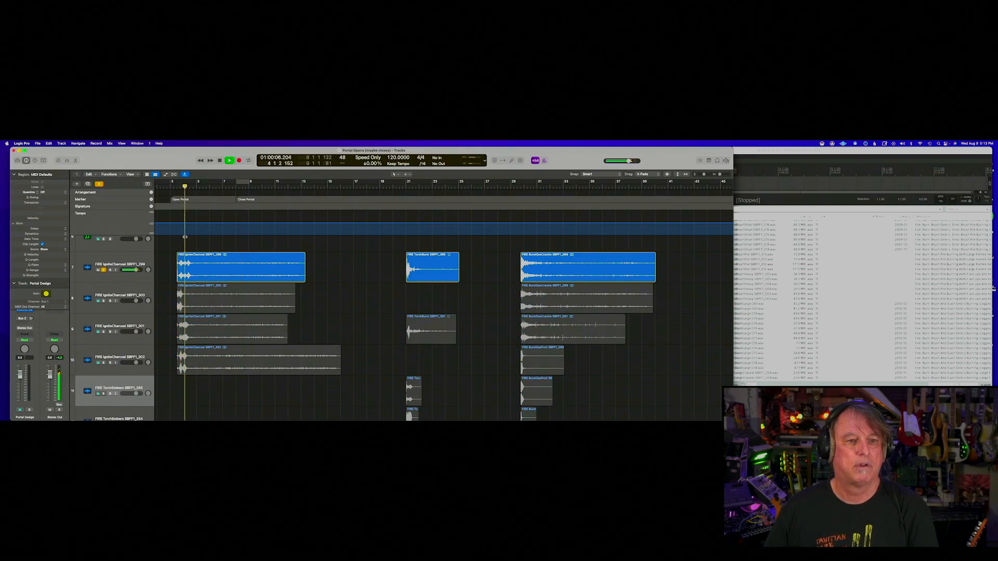
key("space")
Step: Audition the FIRE IgniteCharcoal region on track 8 in solo from its start and clear the solo
left_click(103, 269)
left_click(103, 301)
left_click(177, 186)
key("space")
key("space")
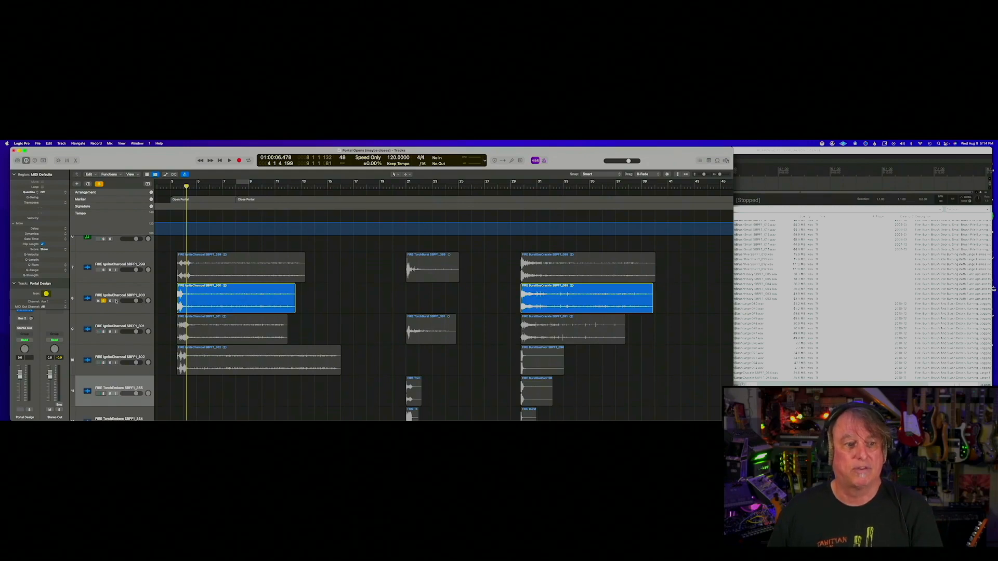
key("super+a")
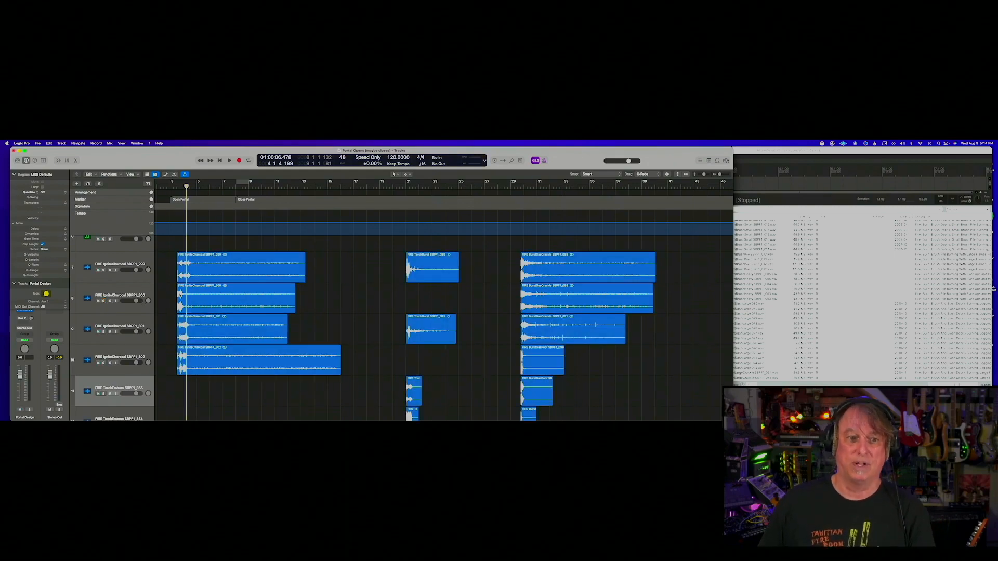
Step: Audition the FIRE BurnGasCrackle region on track 7 in solo, starting between bars 29 and 31
scroll(188, 296, "down", 1)
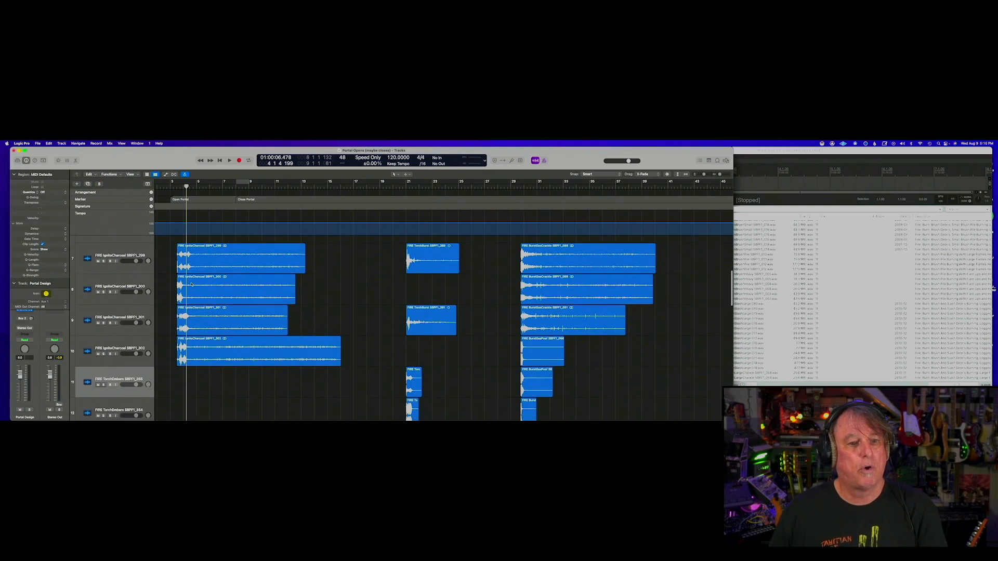
scroll(188, 295, "down", 1)
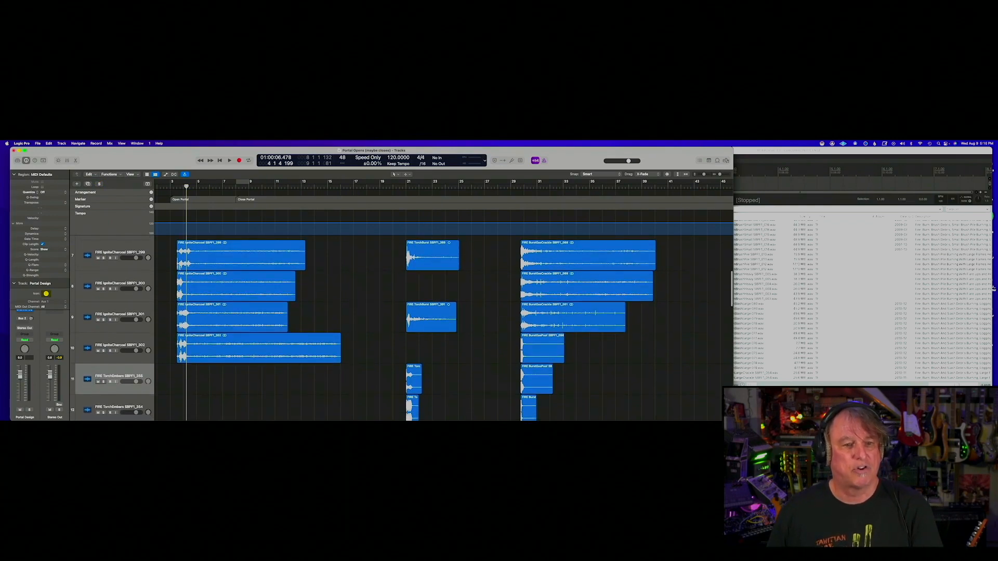
scroll(251, 255, "right", 10)
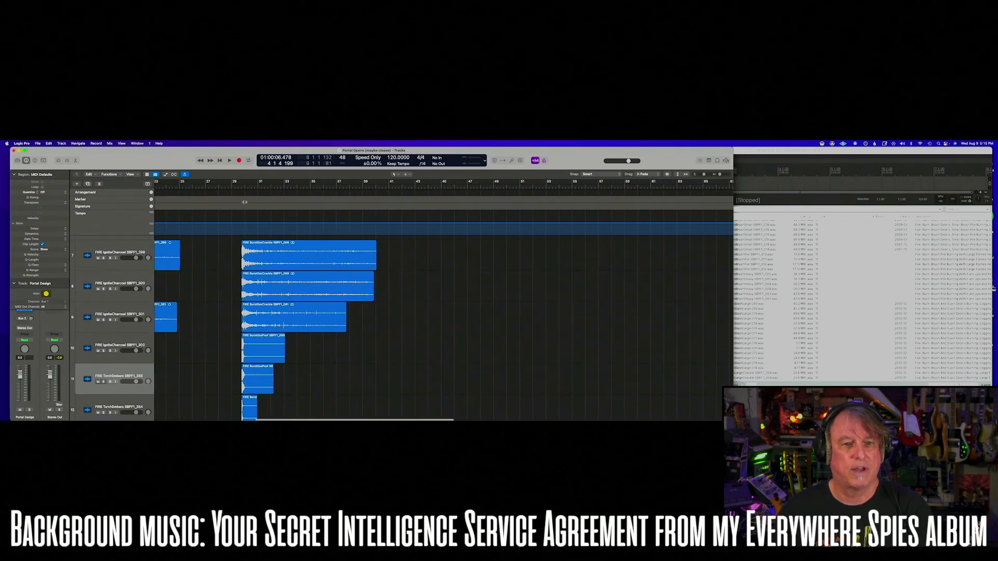
left_click(242, 187)
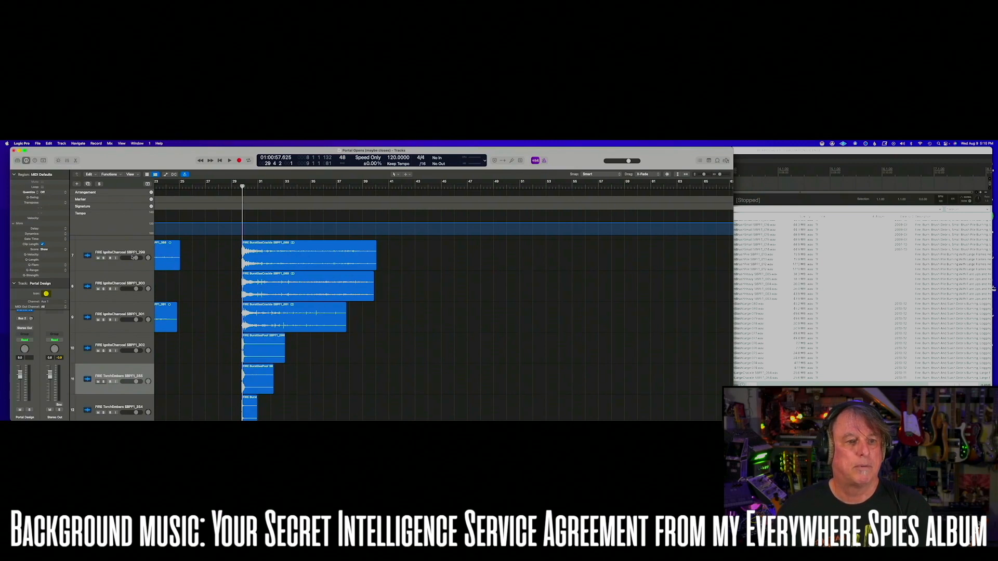
left_click(104, 258)
key("space")
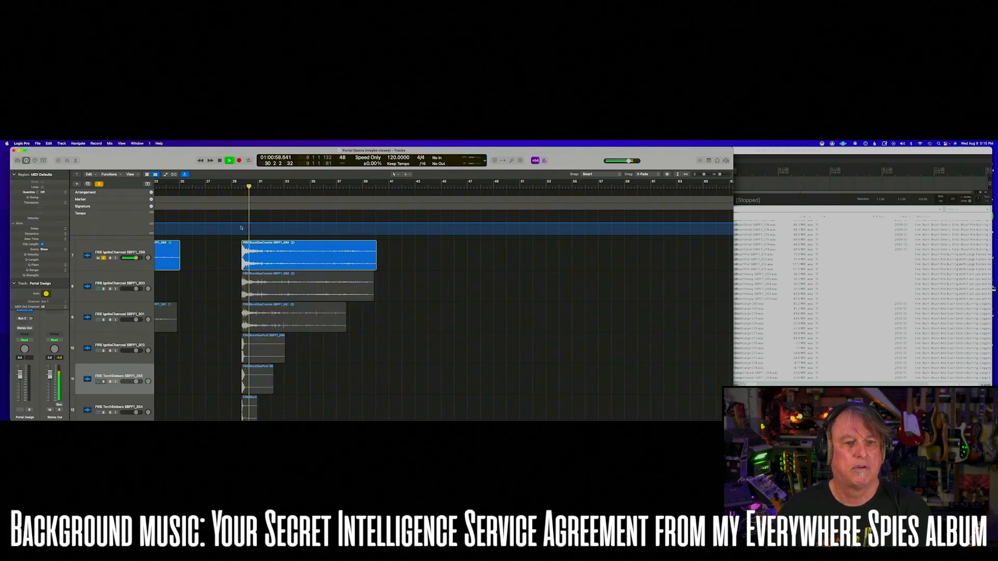
key("space")
Step: Audition the FIRE BurnGasCrackle region on track 8 in solo from just before its start near bar 29, and clear the solo
left_click(103, 289)
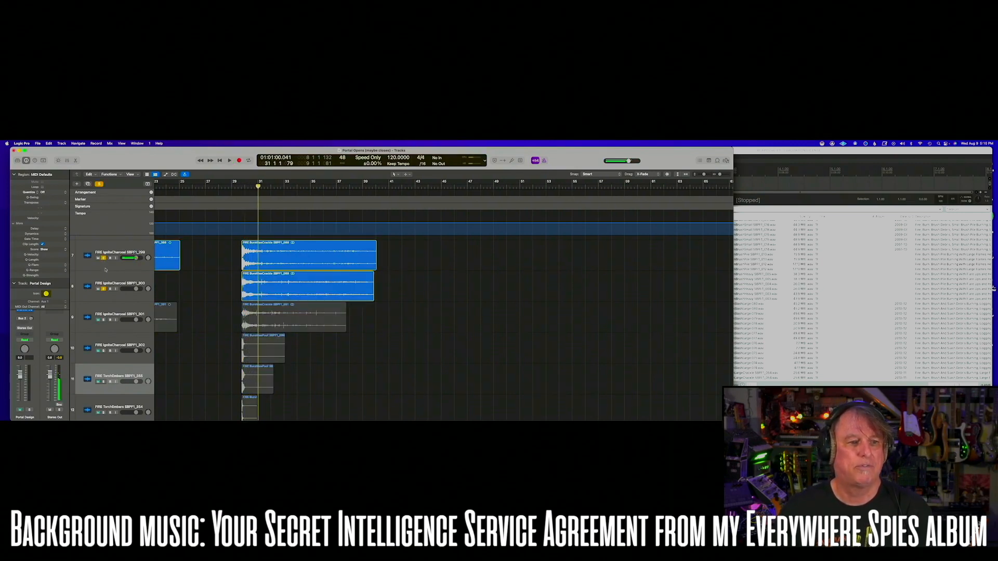
left_click(103, 259)
left_click(241, 188)
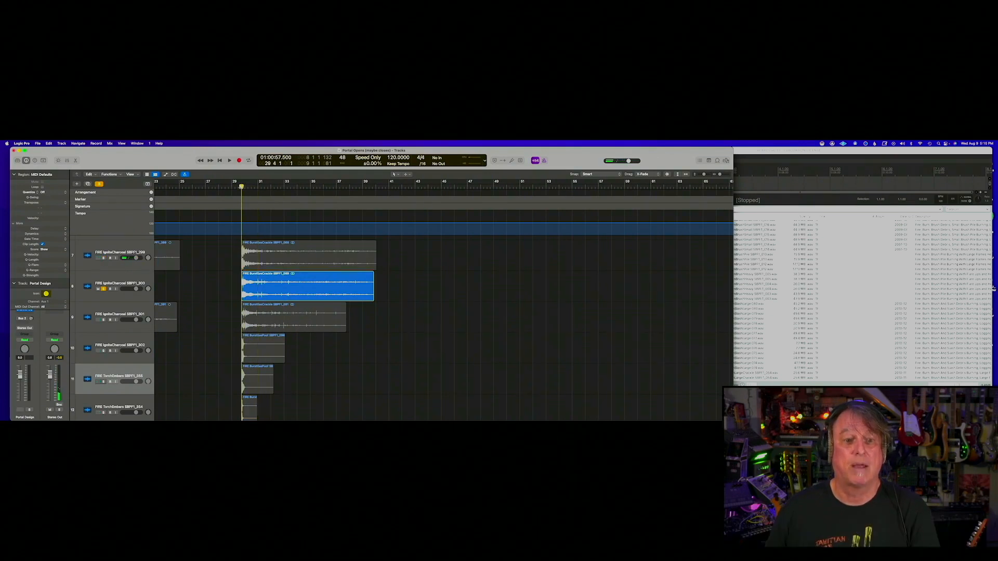
left_click(239, 188)
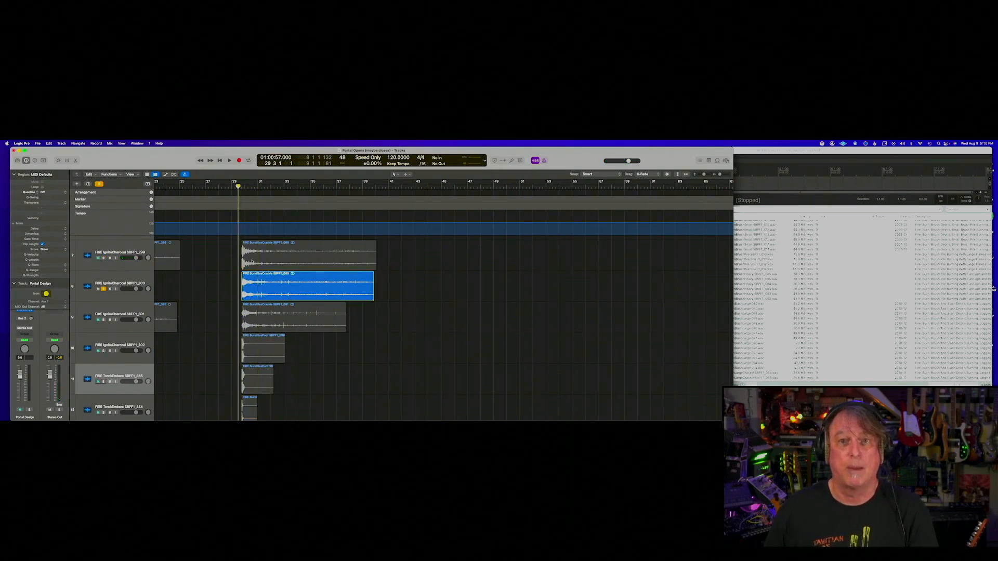
key("space")
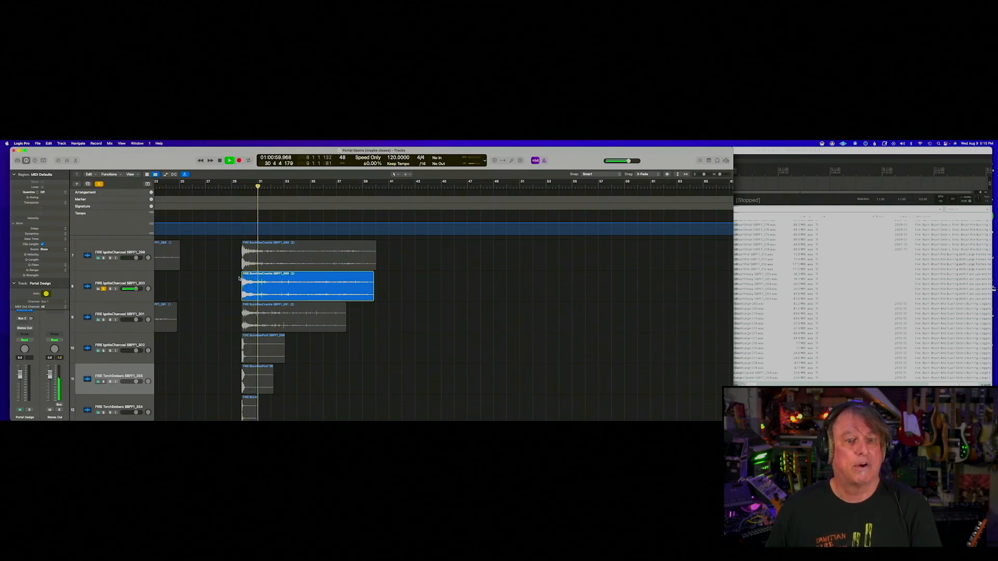
key("space")
left_click(104, 289)
Step: Look over the source regions on the lower tracks, covering the remaining fire, Electronics Power, Energy Wave and FlyBy Synth recordings
scroll(198, 304, "down", 3)
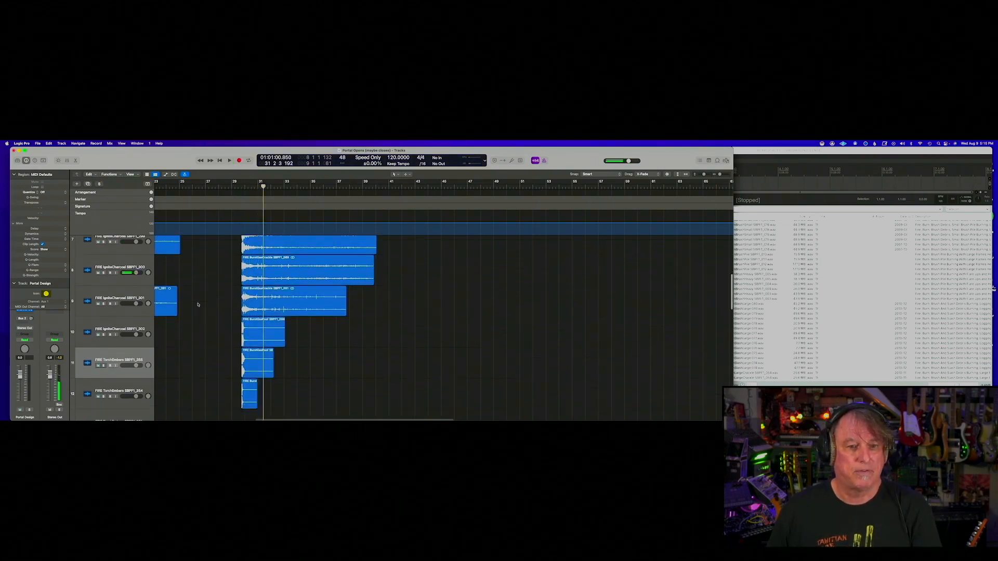
scroll(256, 309, "down", 4)
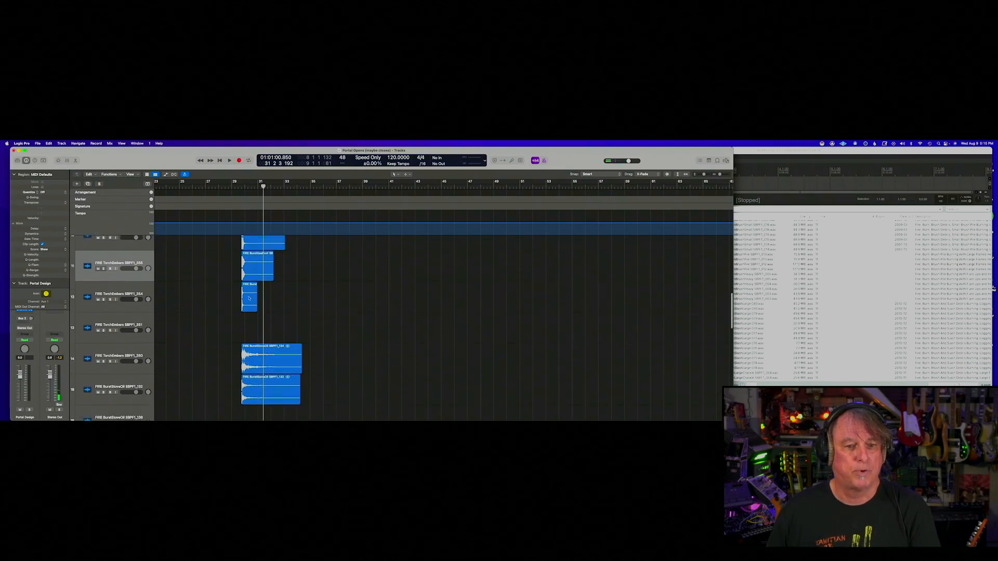
scroll(253, 312, "right", 5)
key("super+Up")
key("super+Up")
key("super+Up")
key("super+Left")
key("super+Left")
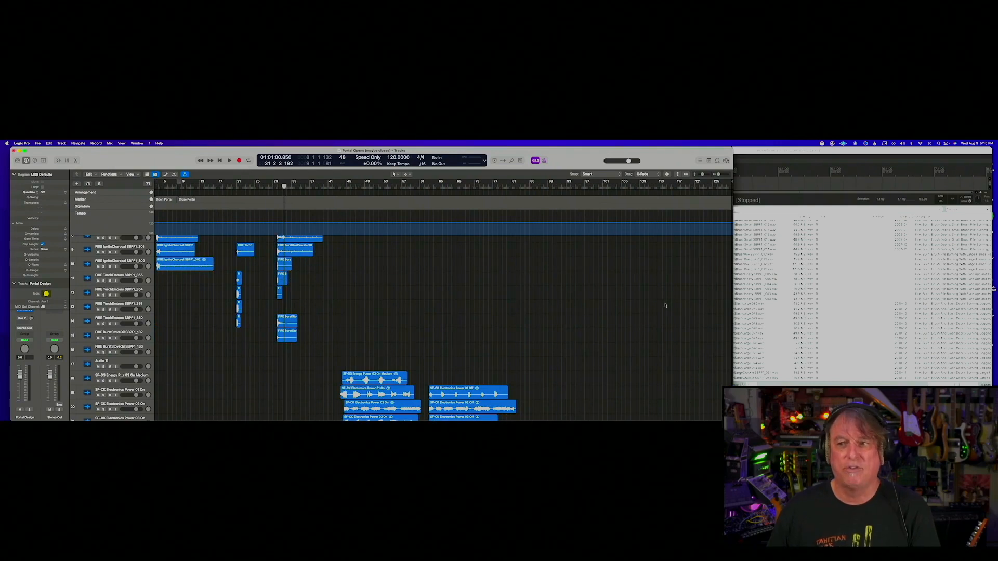
scroll(384, 283, "left", 1)
scroll(359, 312, "down", 4)
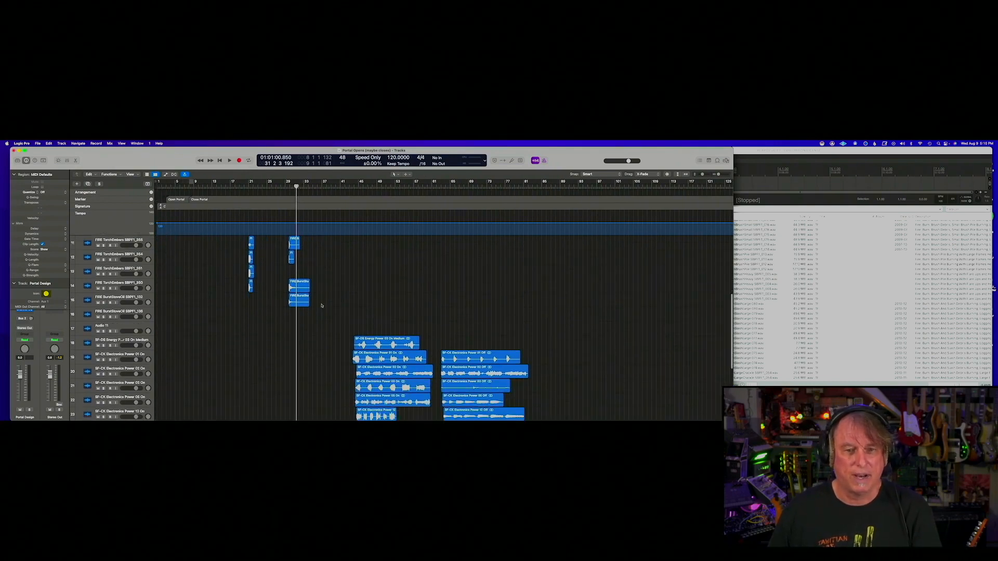
scroll(357, 320, "down", 2)
scroll(320, 317, "down", 2)
scroll(320, 317, "right", 1)
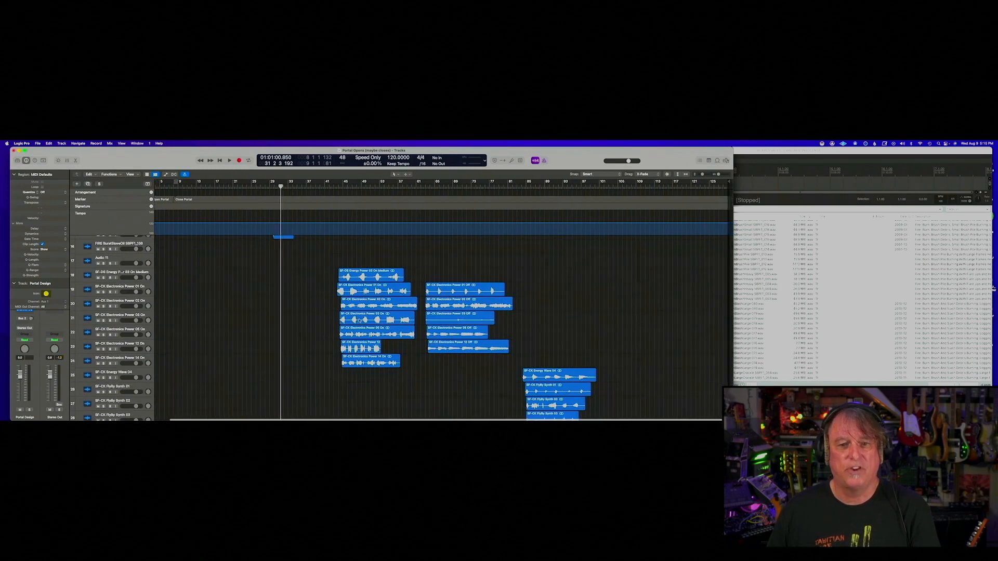
scroll(419, 295, "down", 1)
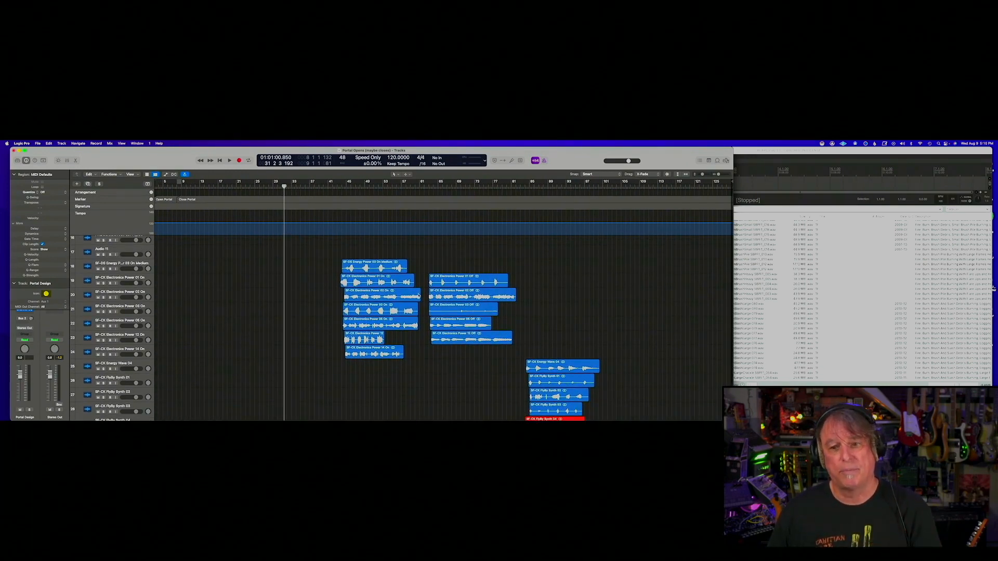
scroll(419, 295, "down", 3)
Step: Expand the Portal Design track stack to show its individual Open Portal and Close Portal layers
left_click(534, 375)
scroll(534, 374, "left", 1)
left_click(107, 386)
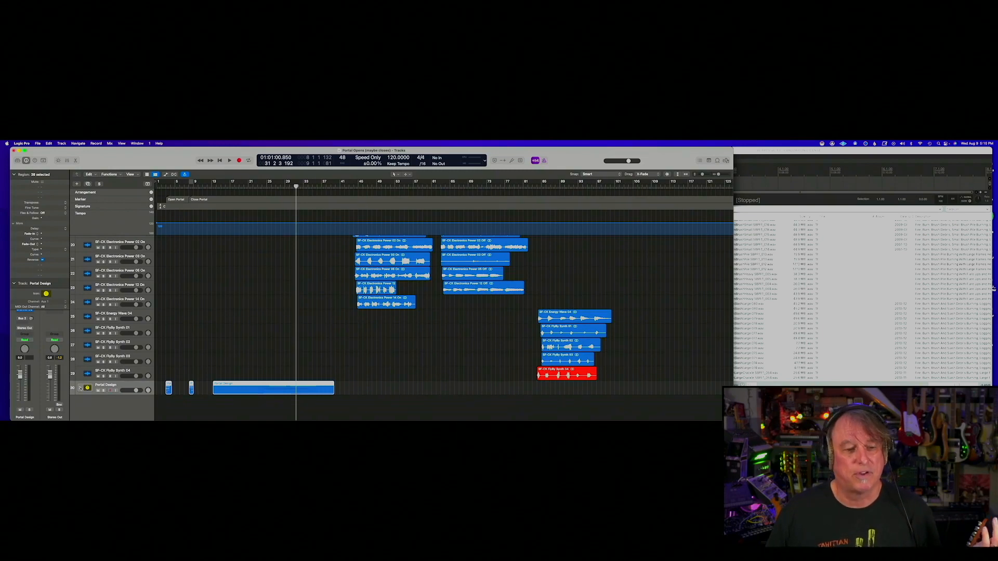
left_click(80, 388)
scroll(200, 367, "down", 5)
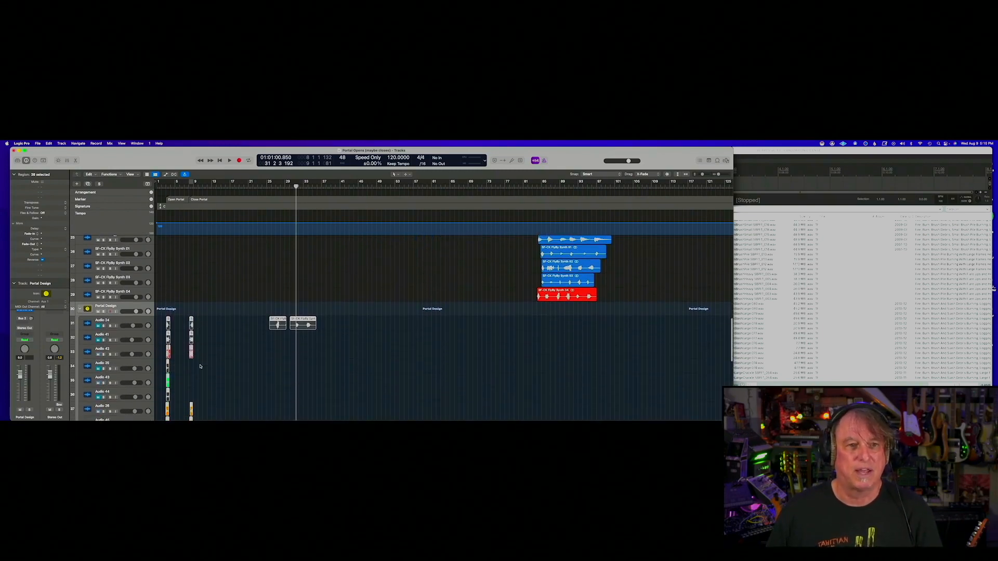
key("z")
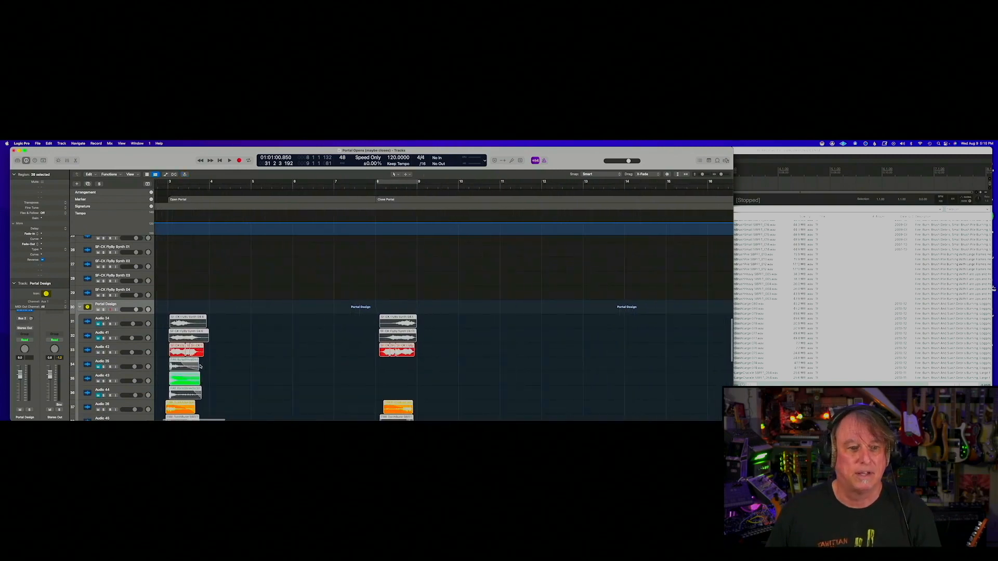
key("super+Left")
key("super+Left")
key("super+Left")
key("super+Left")
key("super+Left")
key("super+Left")
key("super+Left")
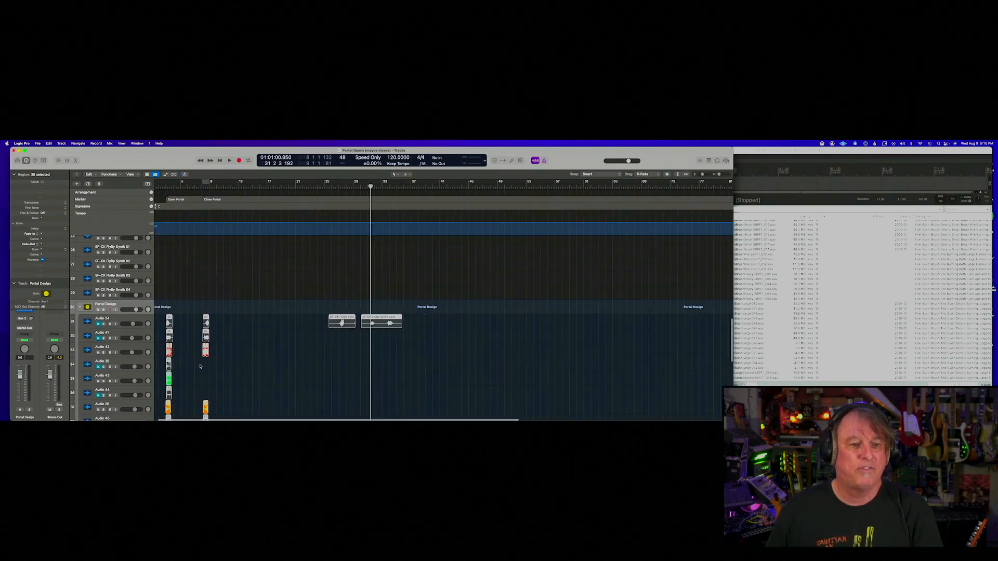
Step: Split the SF-CX Electronics Power 03 On region on track 21 at bar 46 and select its first part
scroll(200, 366, "up", 1)
scroll(201, 367, "up", 5)
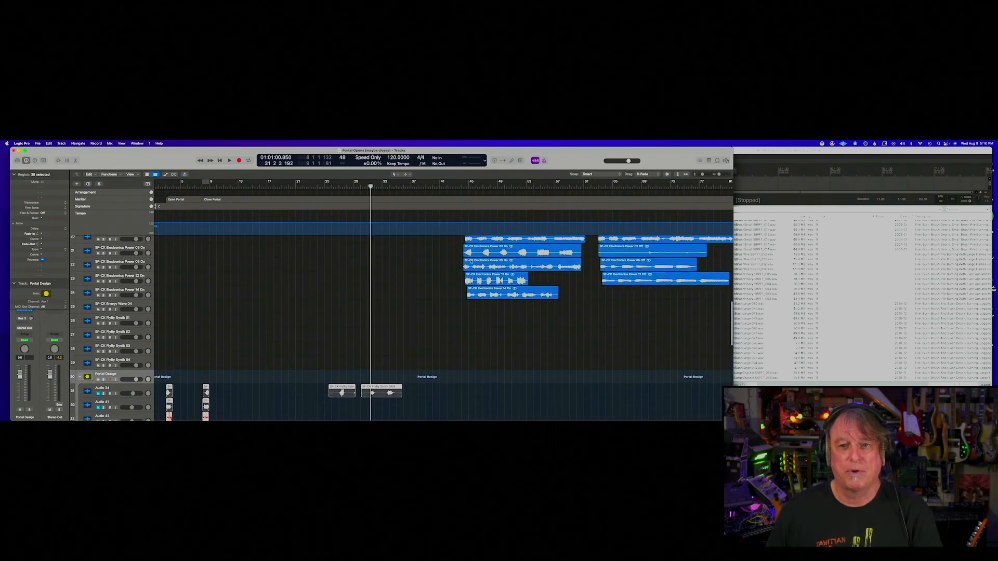
left_click(479, 253)
left_click_drag(468, 188, 475, 189)
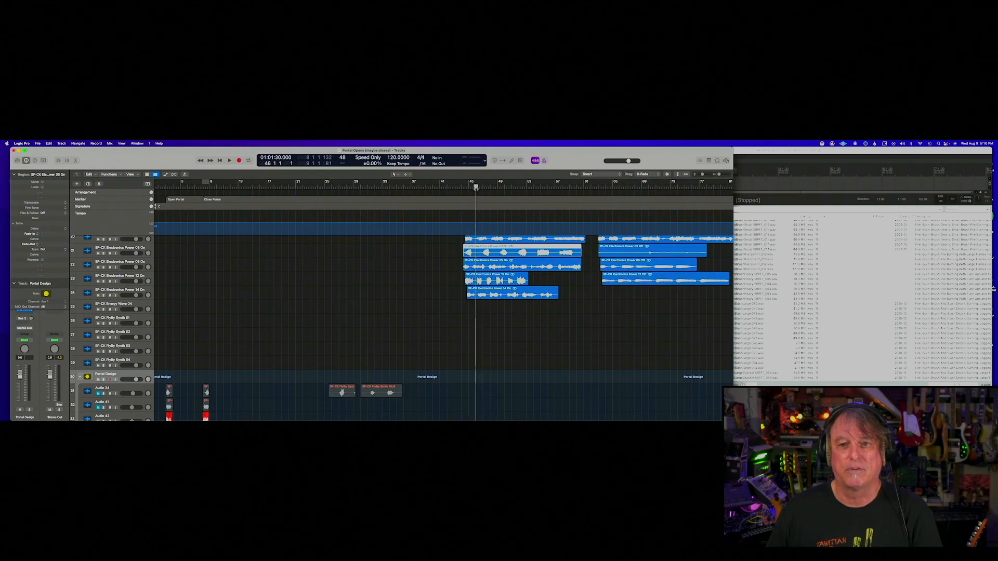
key("super+t")
key("Left")
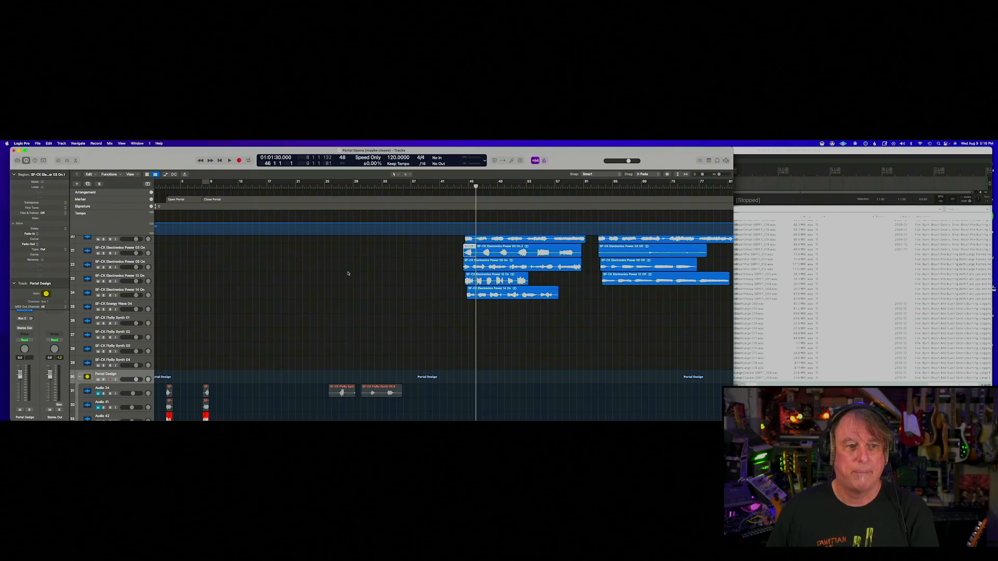
Step: Paste the cut Electronics Power 03 piece onto the first track inside Portal Design, between the Open Portal and Close Portal markers
scroll(347, 273, "down", 5)
left_click(137, 269)
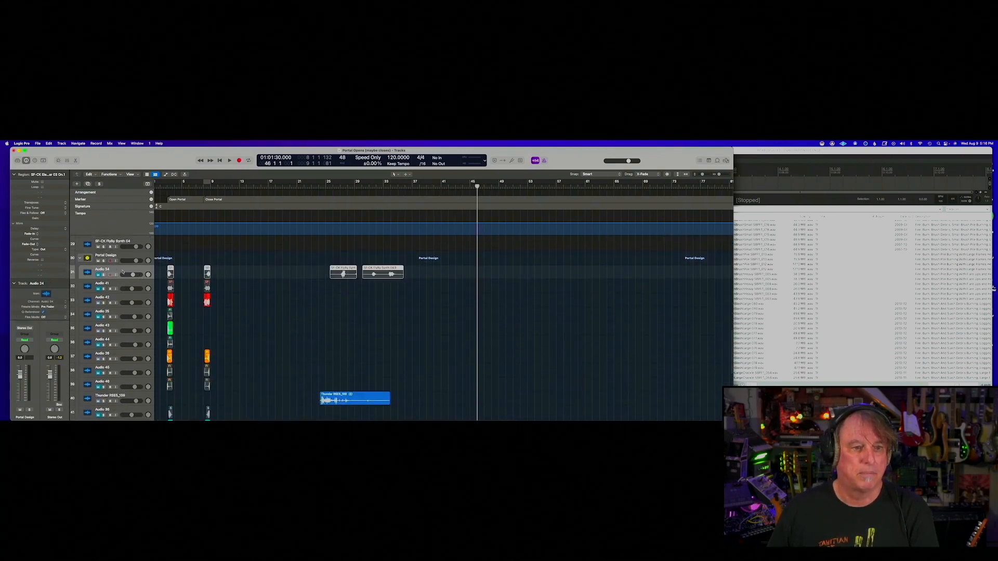
left_click_drag(190, 189, 179, 189)
key("super+v")
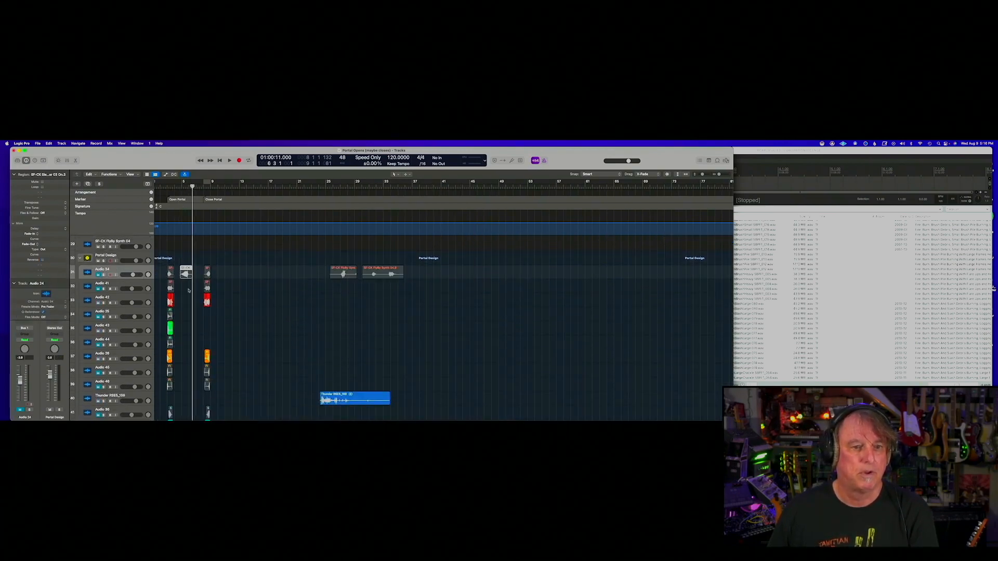
Step: Solo the Portal Design stack and set a cycle range around the Open Portal layers, from about 2 4 2 to 4 3 3
scroll(186, 296, "left", 1)
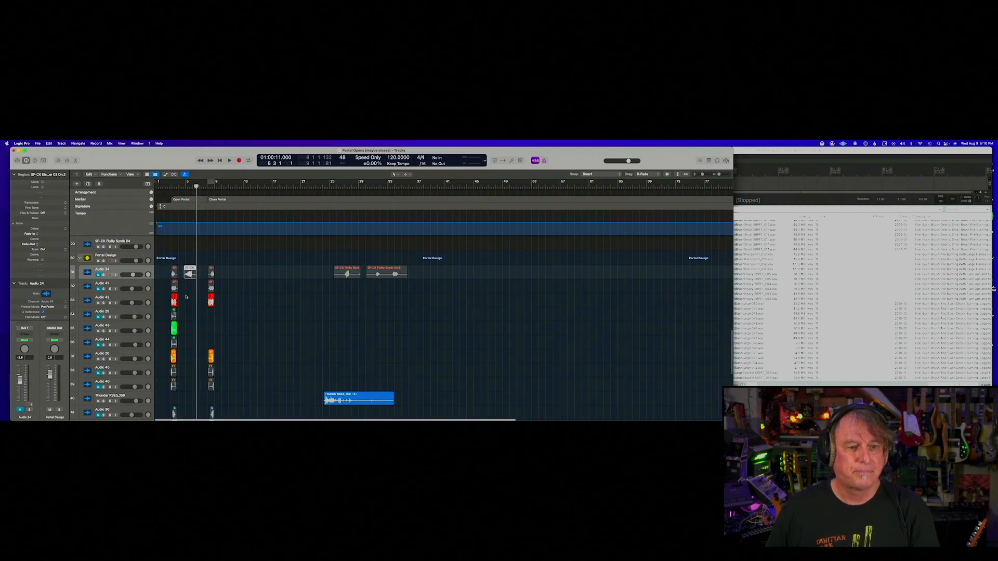
key("super+Right")
key("super+Right")
key("super+Right")
key("super+Right")
key("super+Right")
scroll(186, 297, "left", 5)
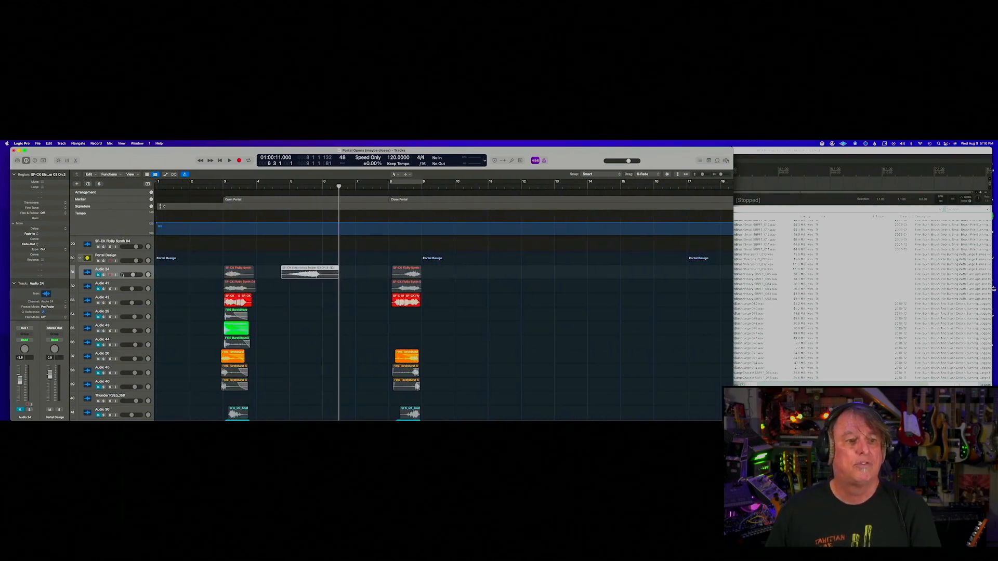
left_click(104, 260)
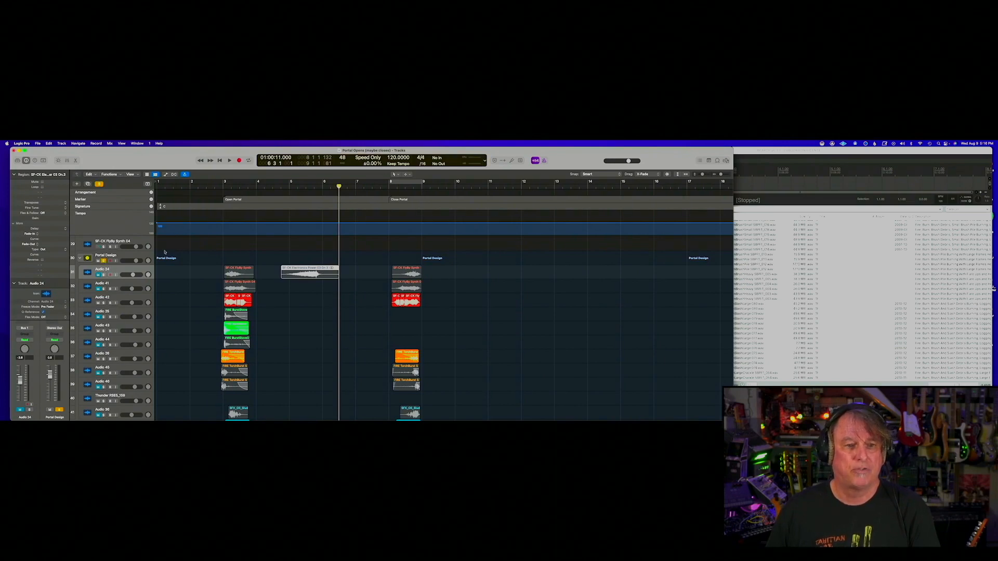
left_click(224, 187)
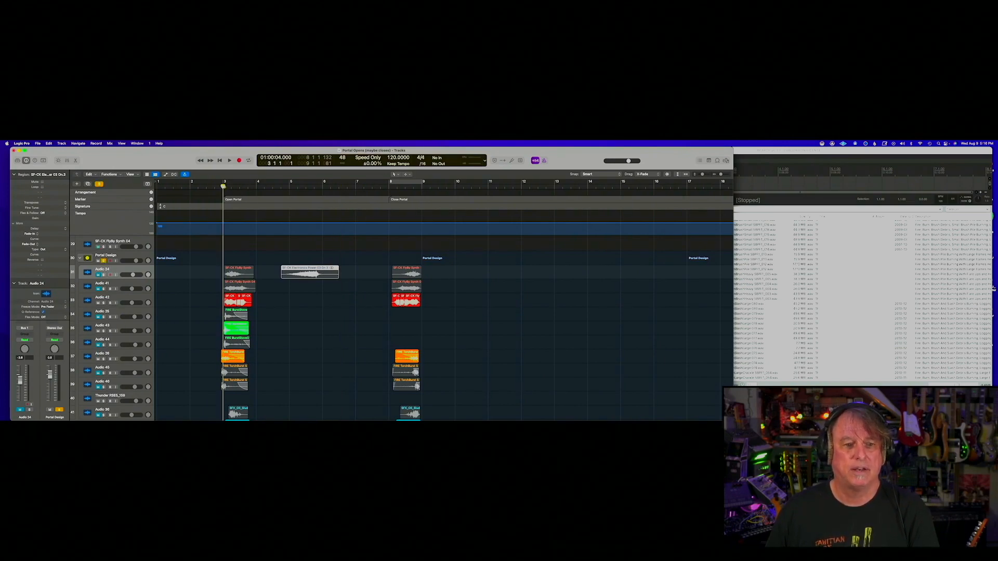
mouse_move(219, 183)
left_mouse_down()
mouse_move(277, 182)
mouse_move(215, 183)
left_mouse_up()
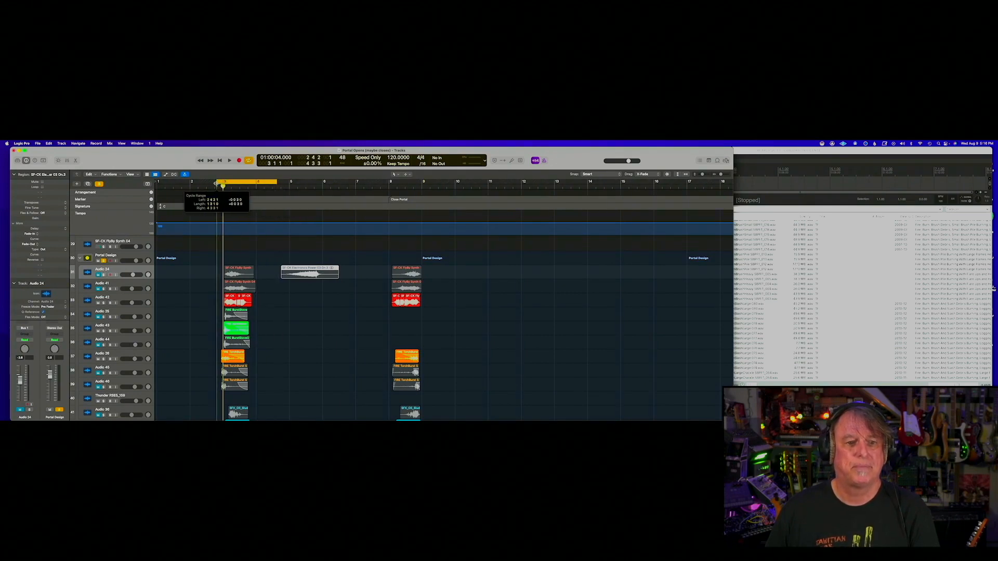
Step: Audition the existing Open Portal layers within the cycle range, with all of their tracks in view
key("space")
key("super+Up")
key("super+Up")
key("super+Up")
key("super+Up")
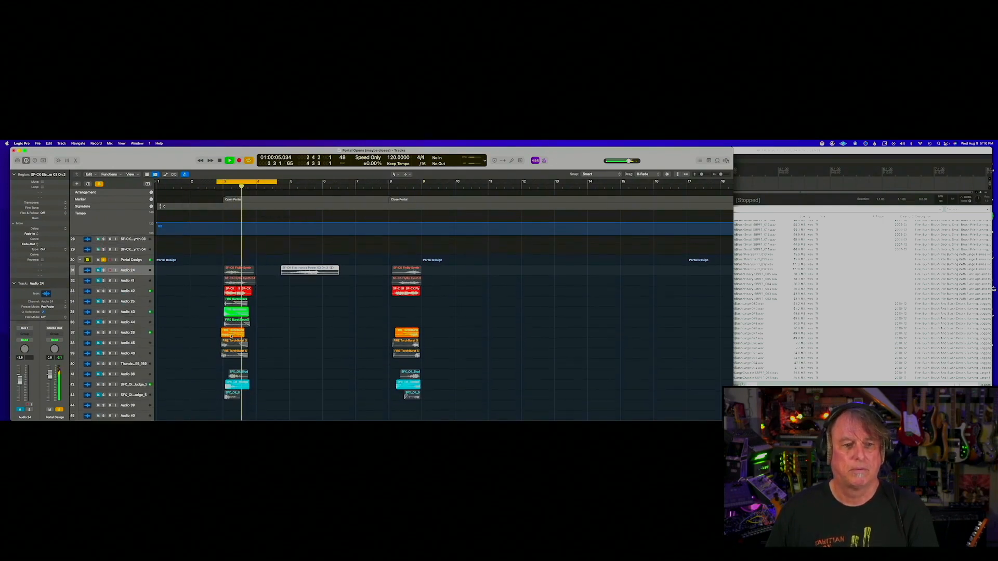
key("space")
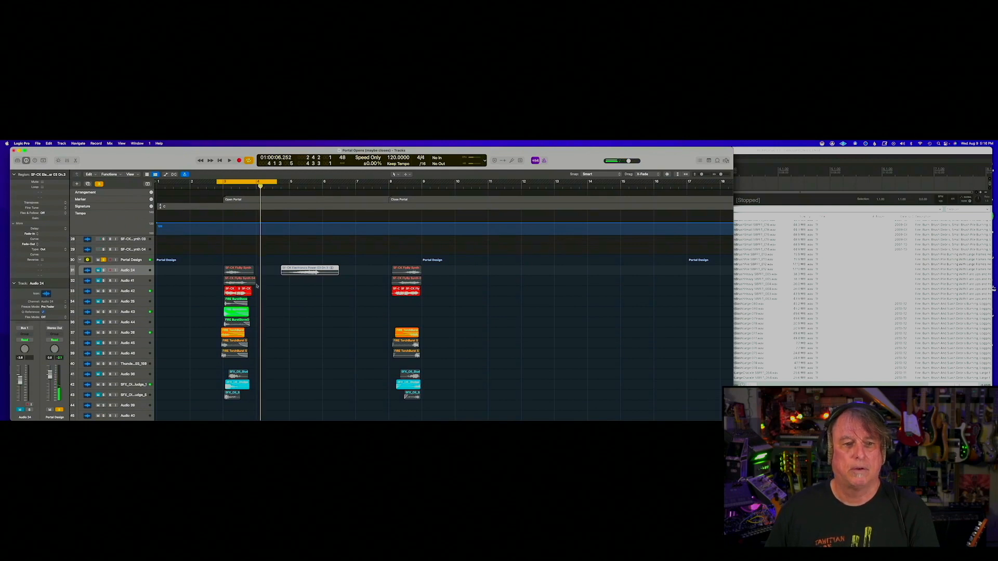
Step: Duplicate track 33 with its settings and move the Electronics Power 03 piece onto the new track beneath the Open Portal marker
left_click(130, 291)
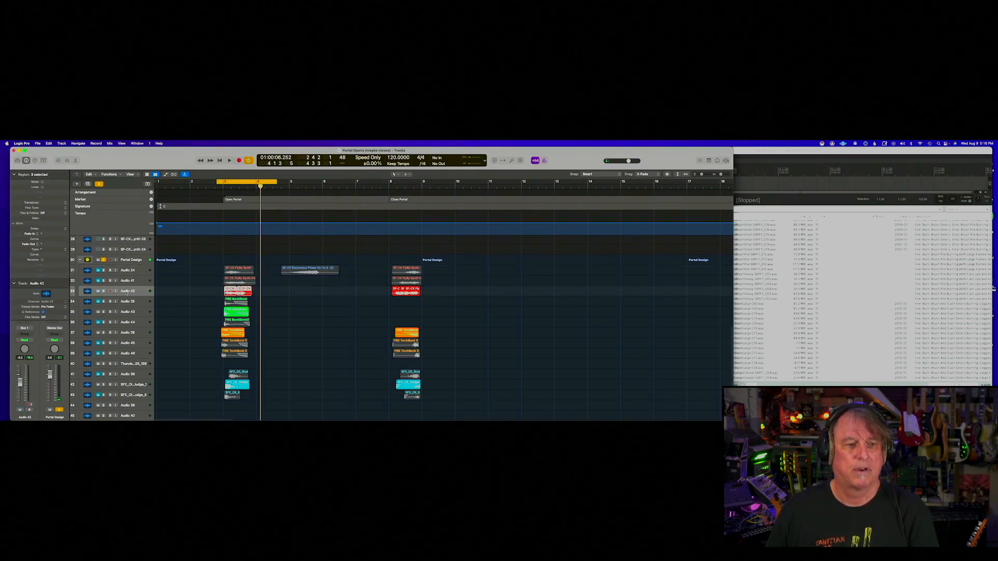
left_click(88, 184)
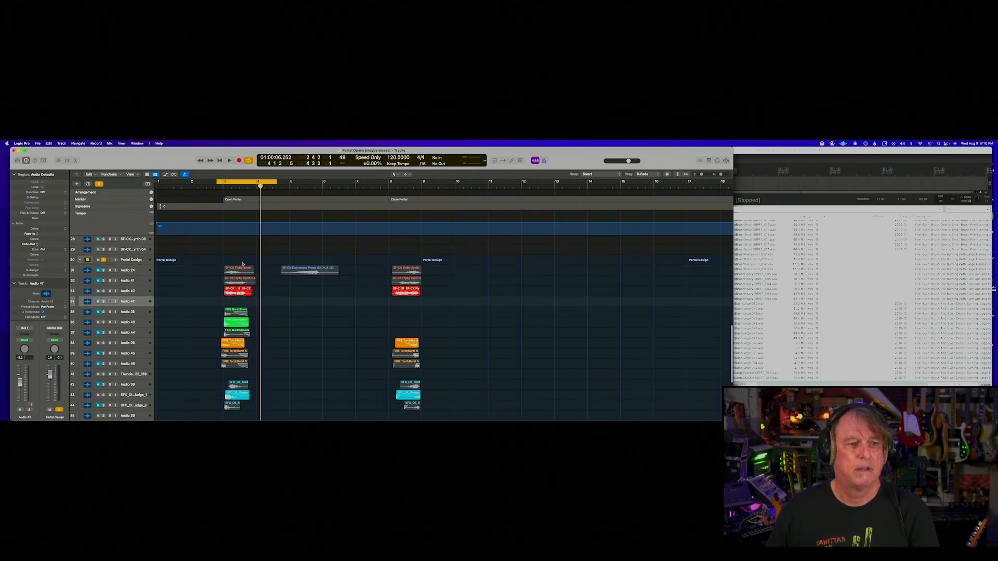
left_click_drag(306, 268, 238, 301)
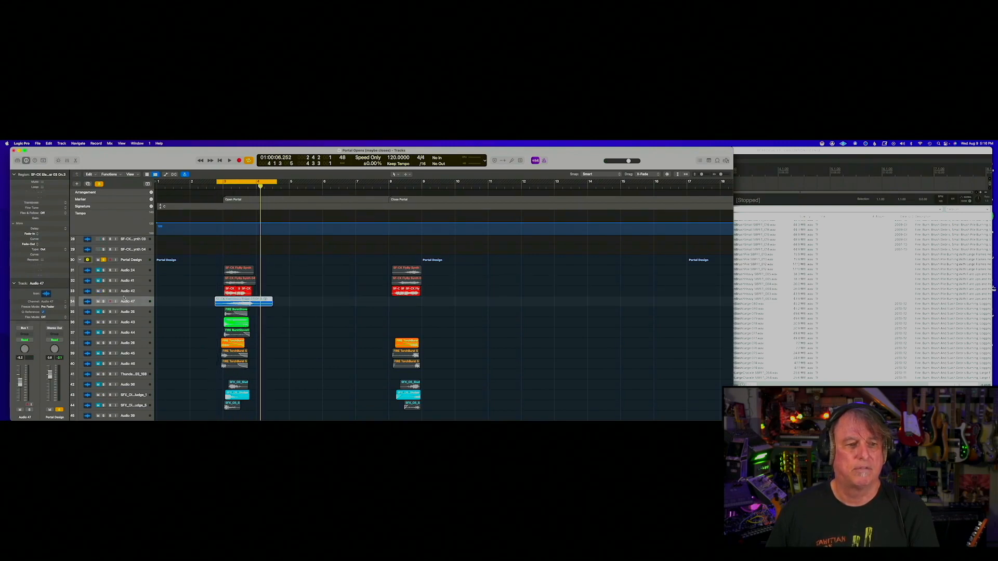
Step: Mute track 33 and audition the Open Portal cycle with the Electronics Power 03 piece in its place
left_click(98, 291)
key("space")
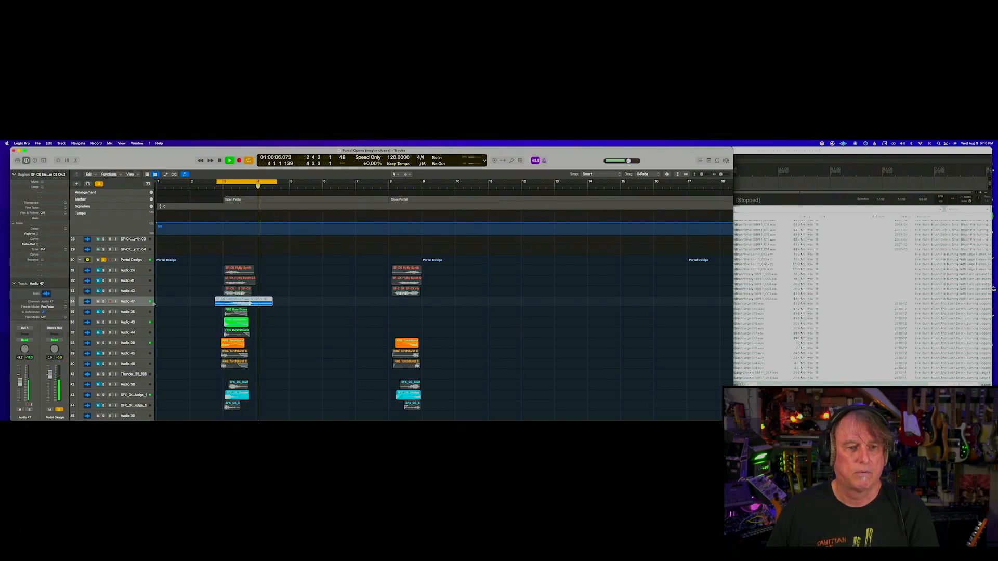
key("space")
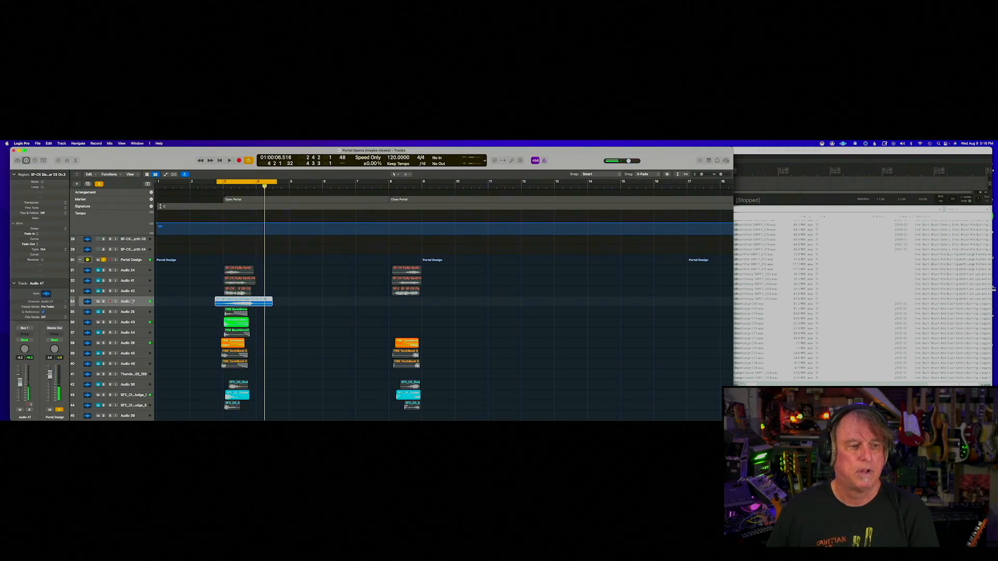
Step: Collapse the extra region parameters to reveal the channel strip's plug-ins, and reset the duplicated track's volume to 0.0 dB
left_click(14, 224)
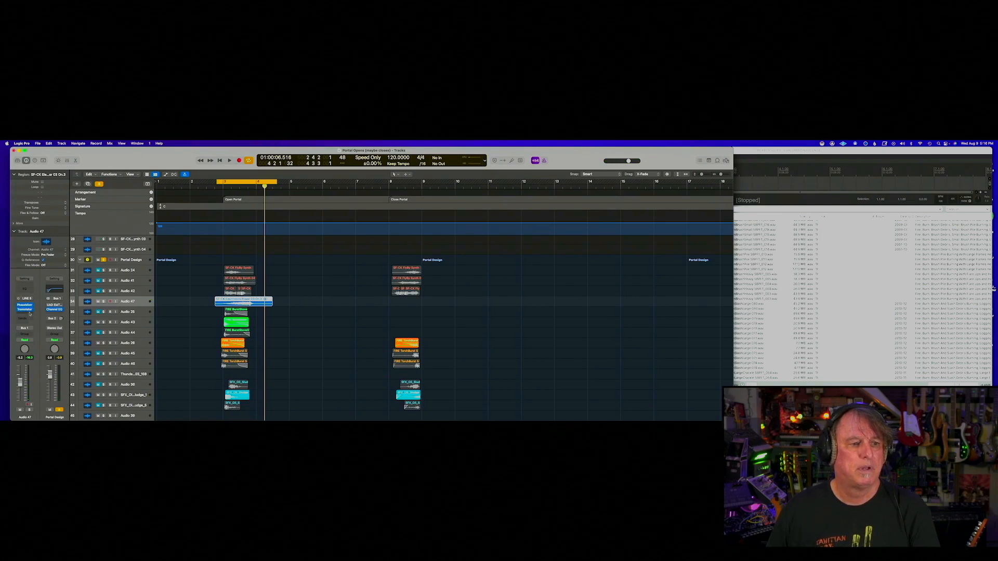
scroll(201, 301, "up", 5)
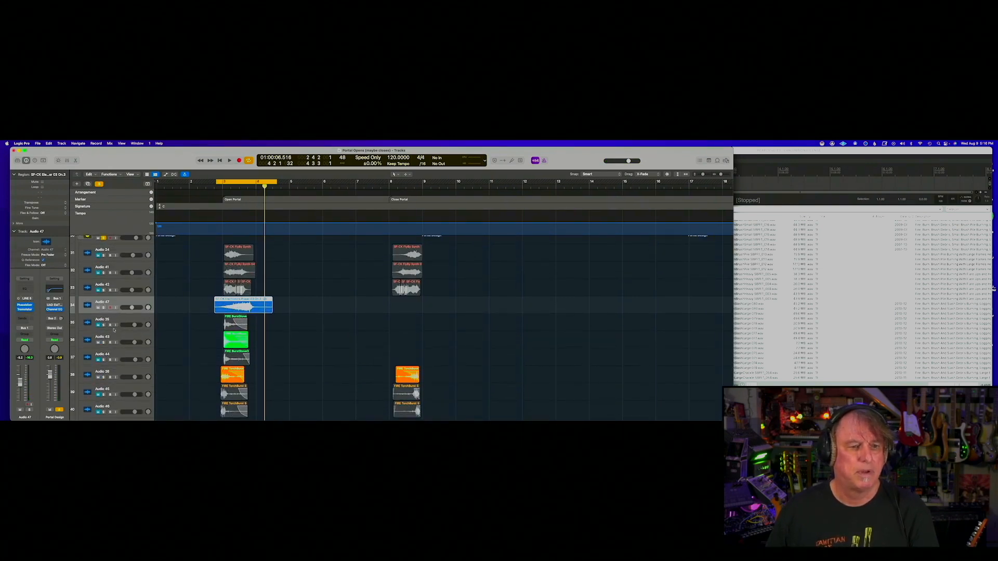
key("super+Right")
key("super+Right")
key("super+Right")
key("super+Right")
key("super+Right")
scroll(248, 316, "down", 5)
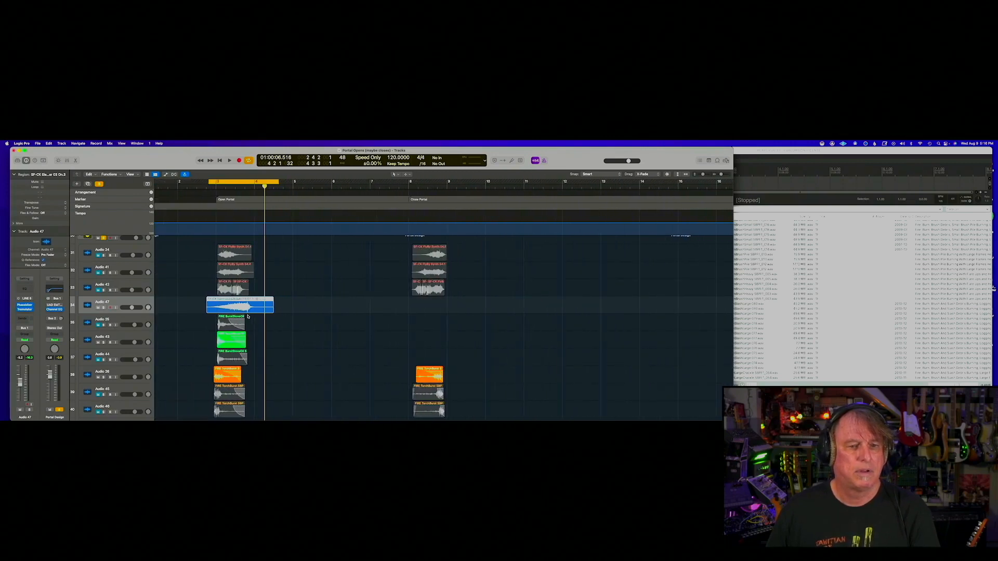
left_click(133, 309, "alt")
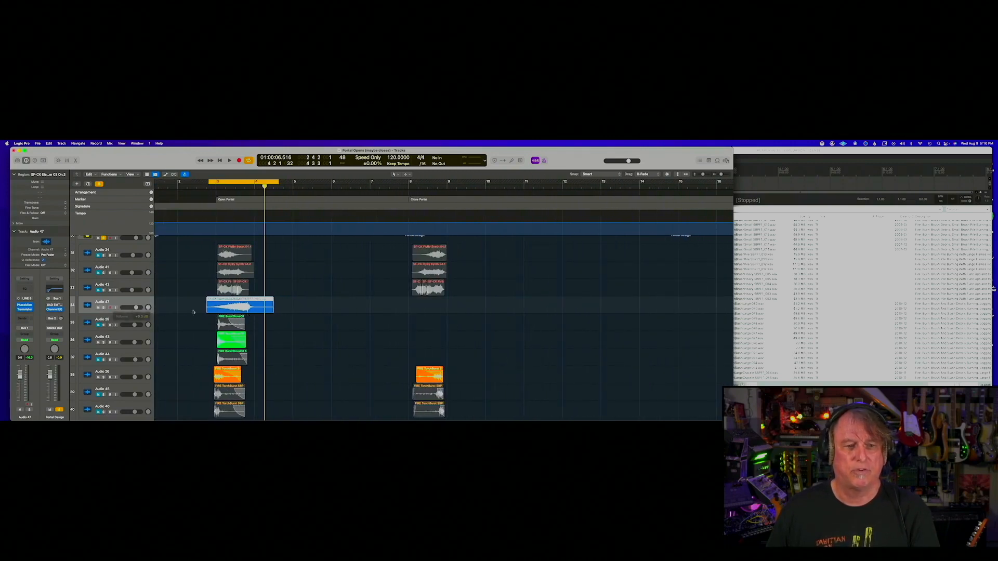
Step: Audition the Open Portal cycle with the Electronics Power 03 piece once more and mute its track, Audio 47
key("space")
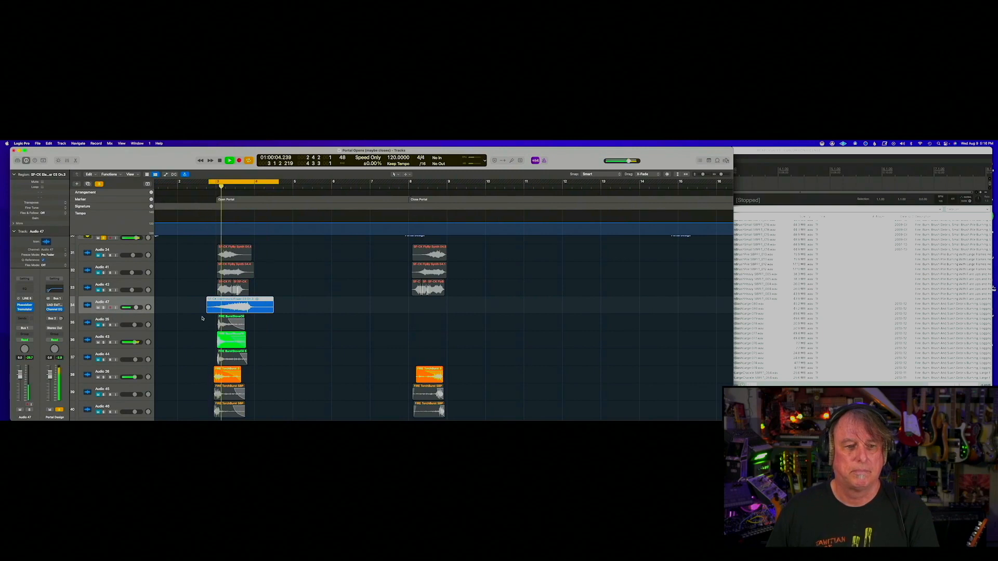
key("space")
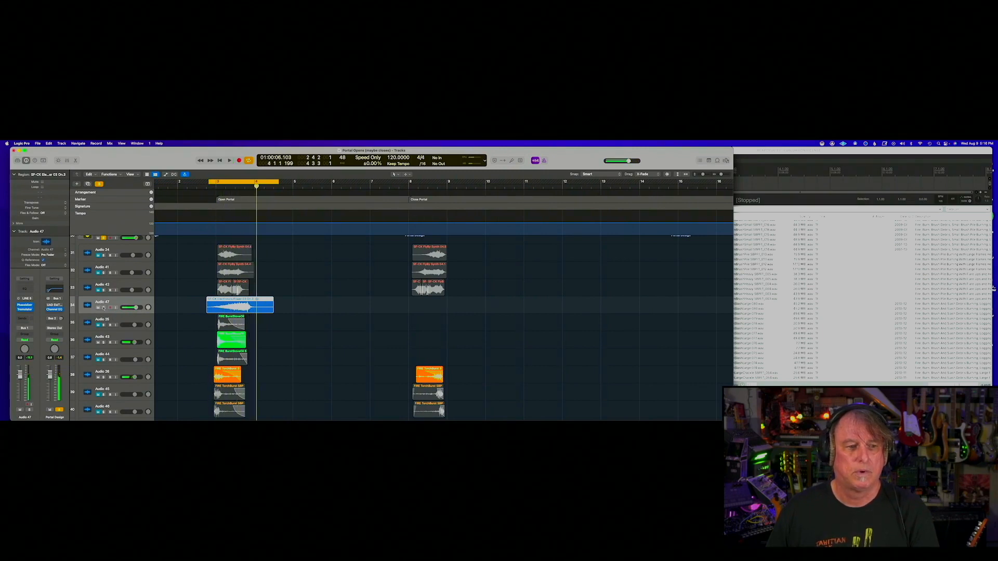
scroll(216, 308, "down", 1)
scroll(215, 309, "down", 1)
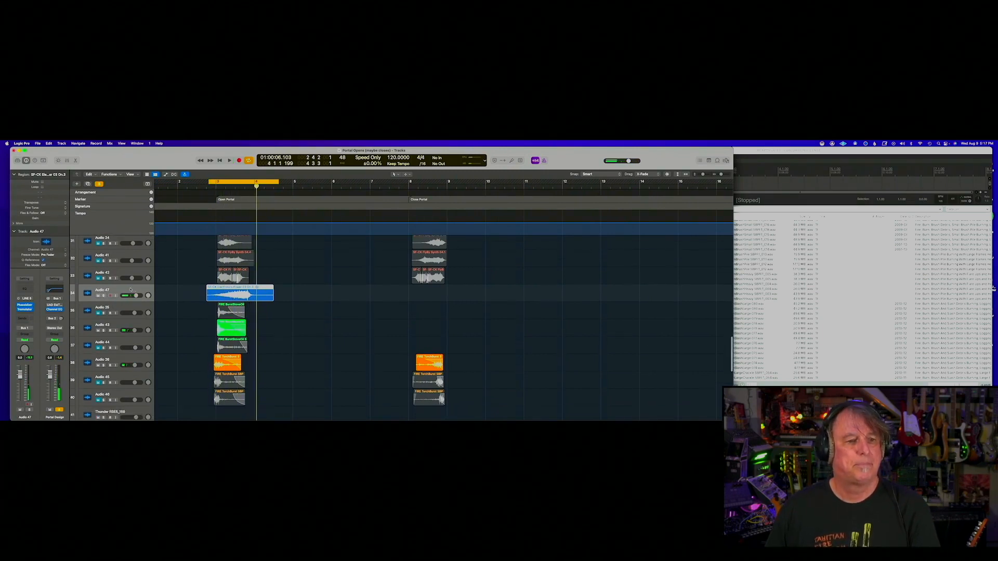
left_click(97, 295)
scroll(176, 280, "up", 1)
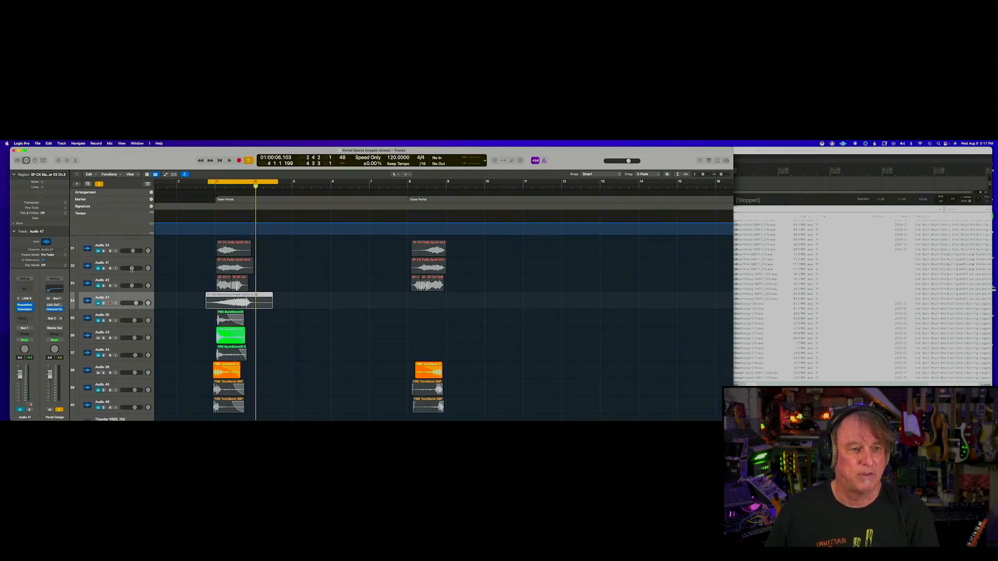
Step: Review the alternative layers in the synth, fire, sludge and thunder groups, soloing the three sludge tracks
left_click_drag(103, 251, 105, 286)
left_click_drag(104, 321, 104, 356)
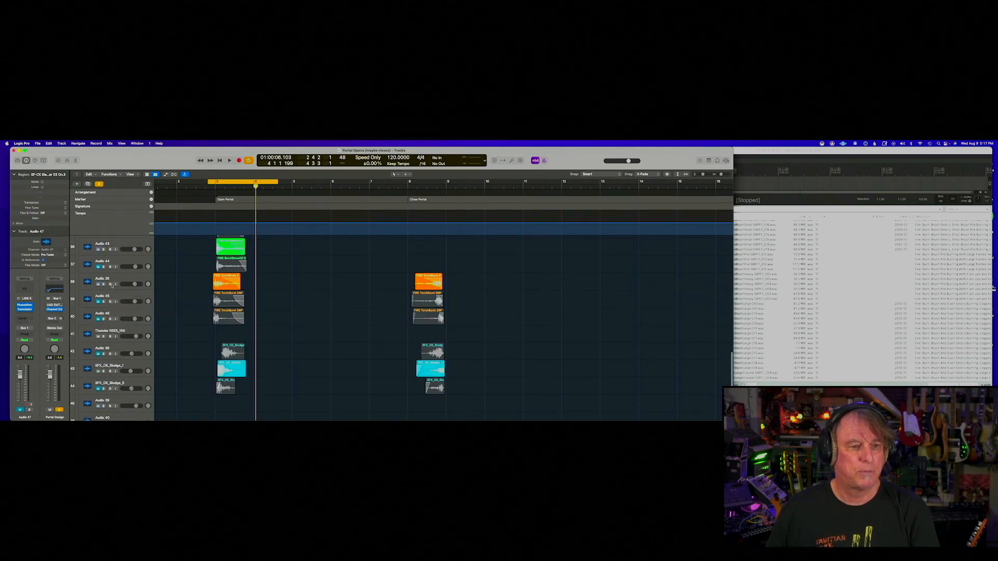
left_click(103, 373)
left_click_drag(103, 303, 104, 320)
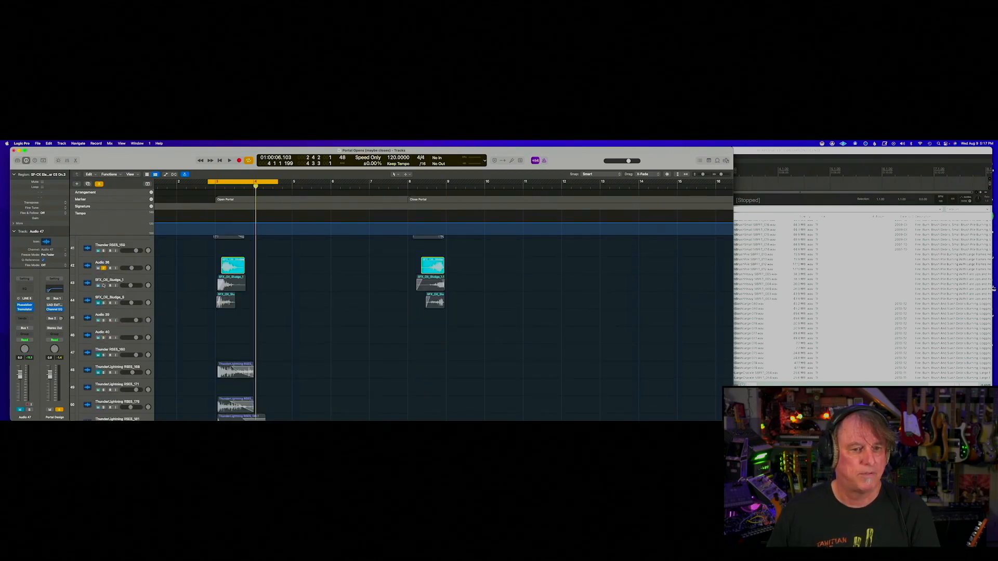
left_click_drag(103, 285, 101, 304)
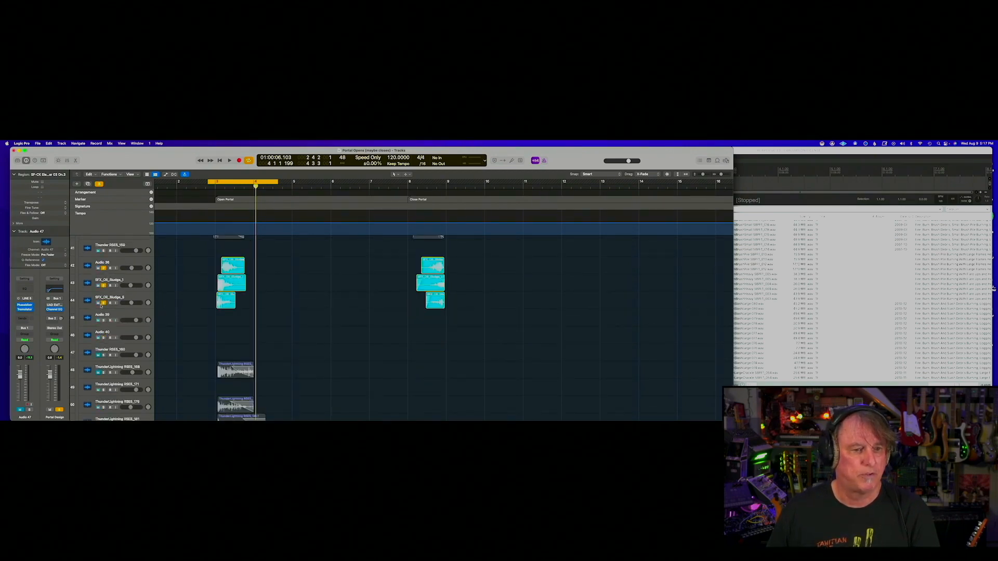
scroll(112, 281, "down", 5)
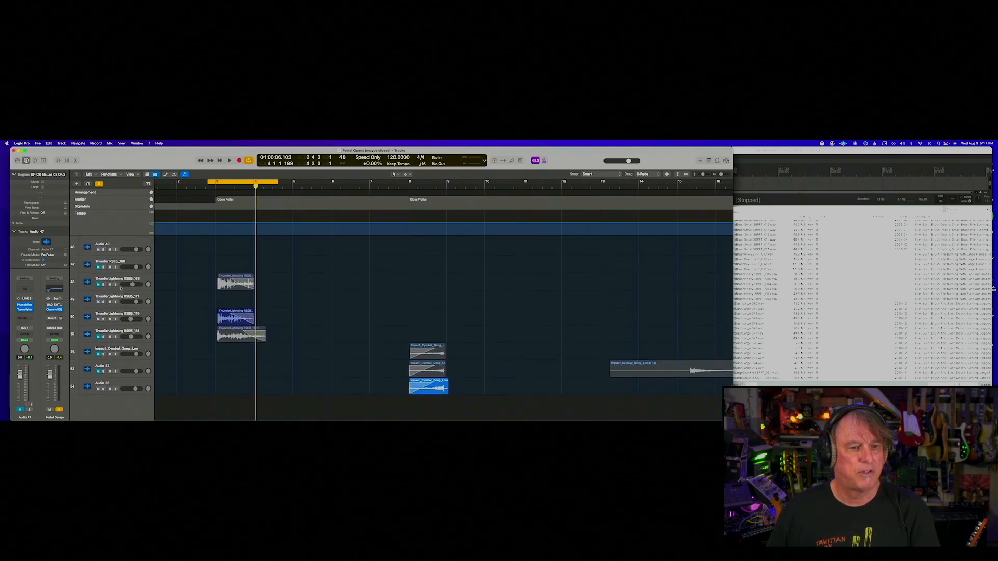
left_click_drag(104, 284, 104, 336)
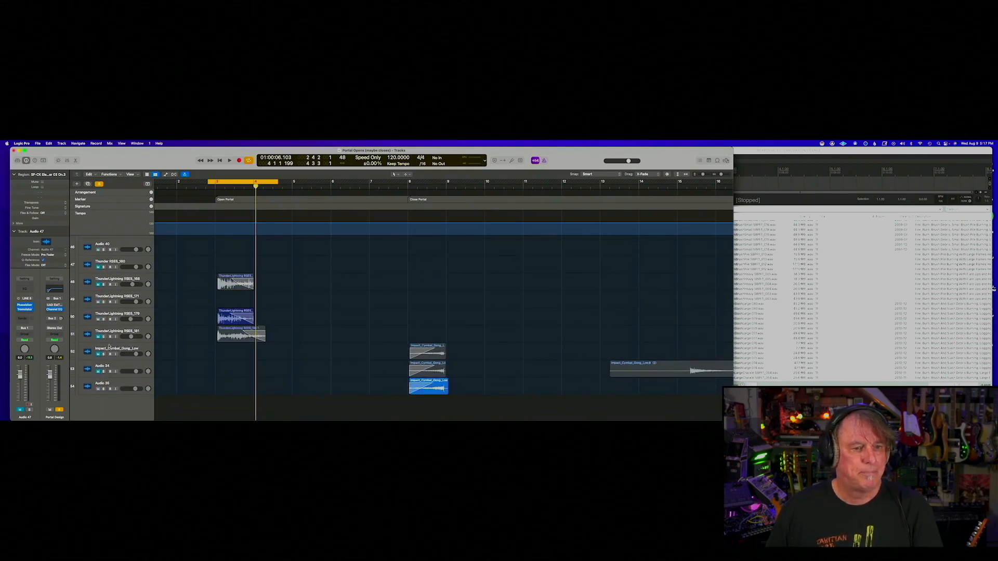
Step: Select the Portal Design stack and show the effects channel fed by its Bus 2 send
scroll(213, 321, "down", 3)
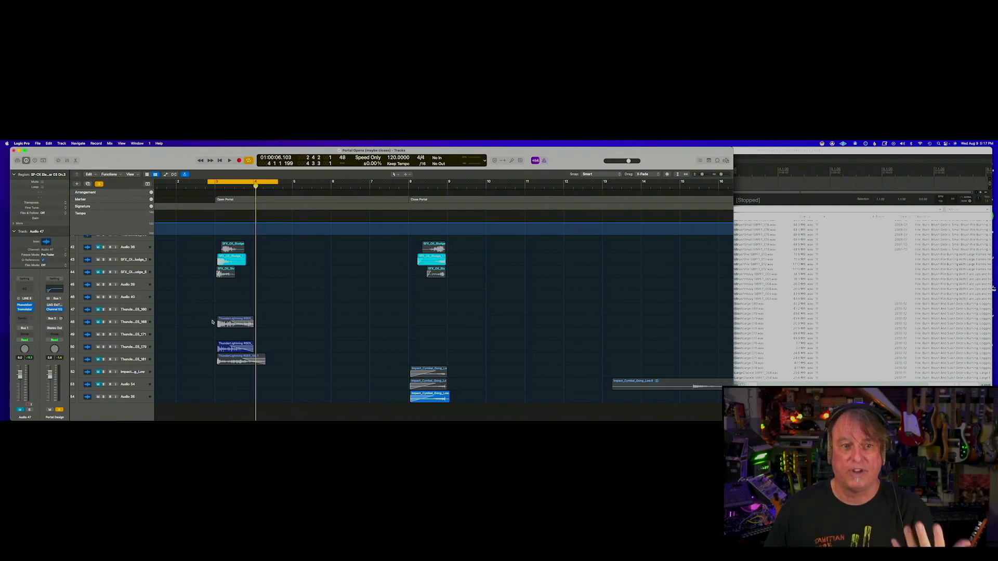
scroll(212, 321, "down", 2)
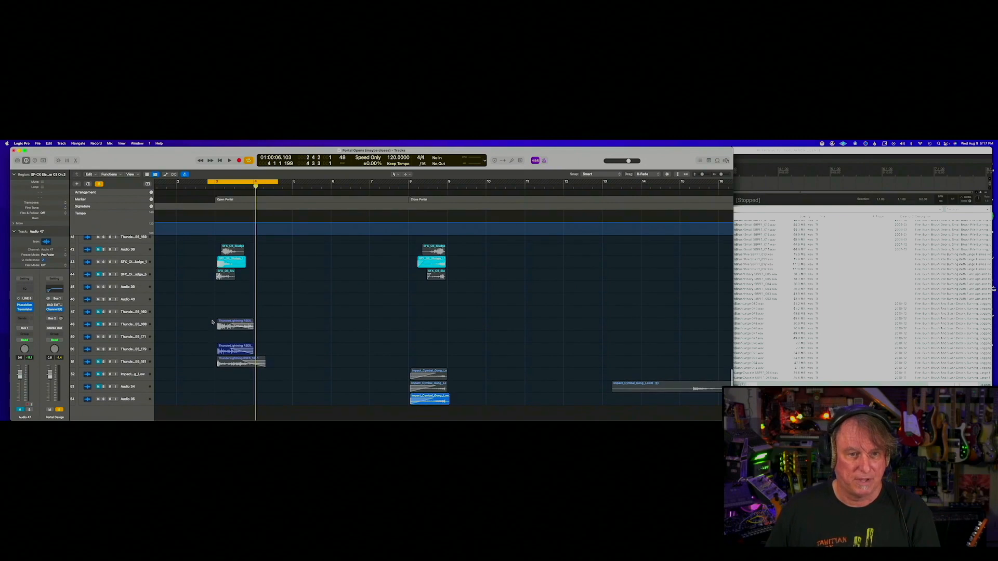
scroll(212, 321, "up", 5)
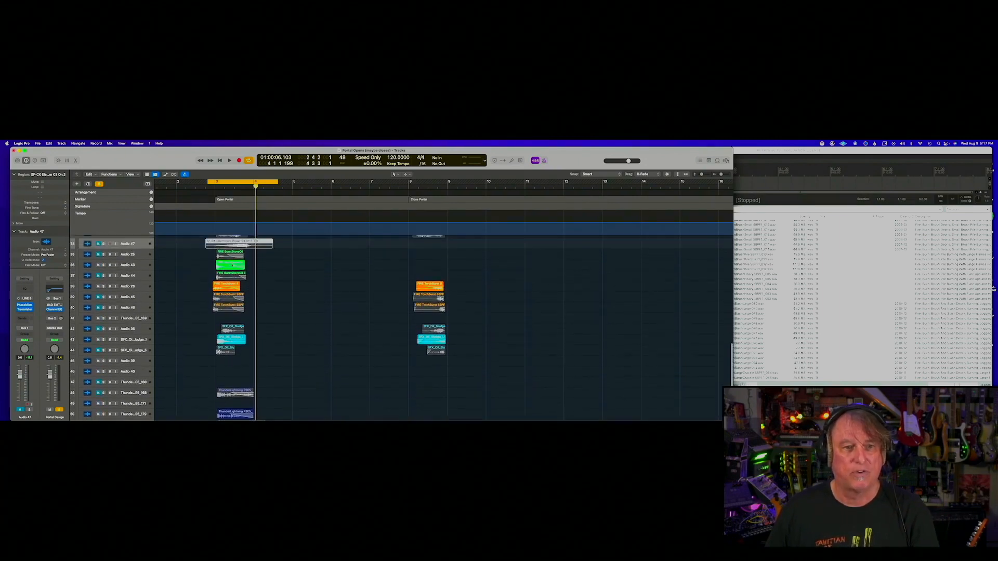
left_click(126, 246)
scroll(217, 249, "right", 1)
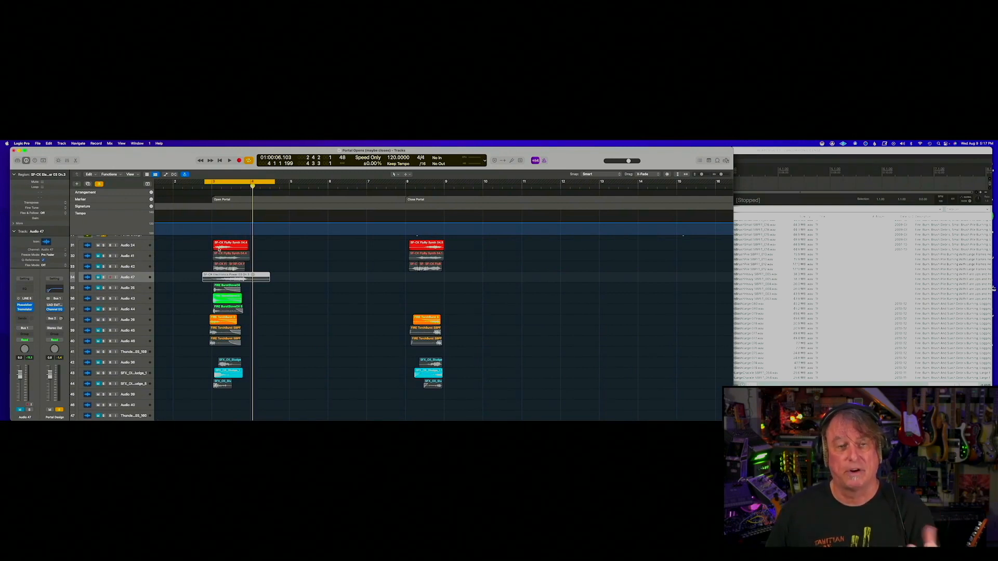
scroll(218, 250, "up", 1)
left_click(131, 249)
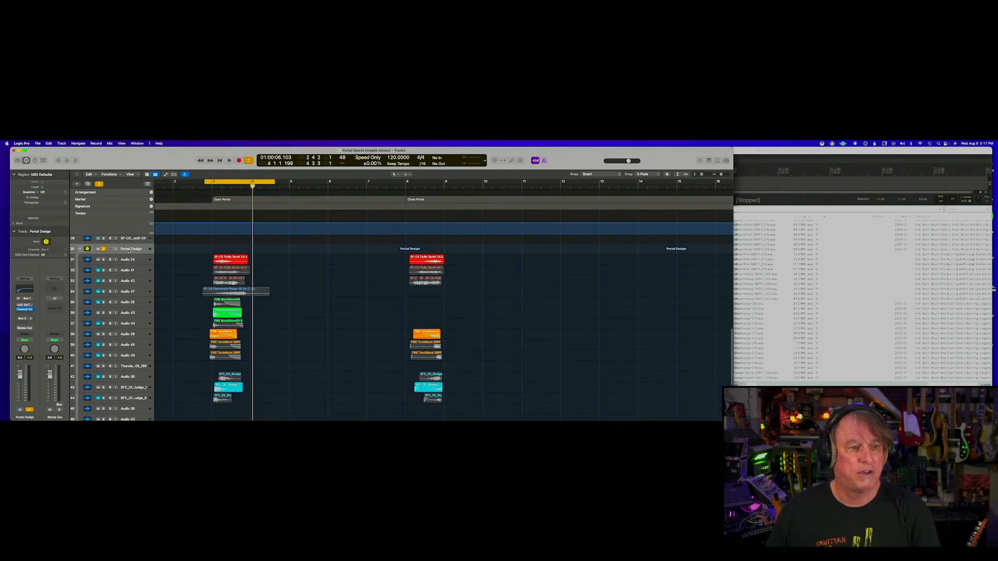
left_click(19, 319)
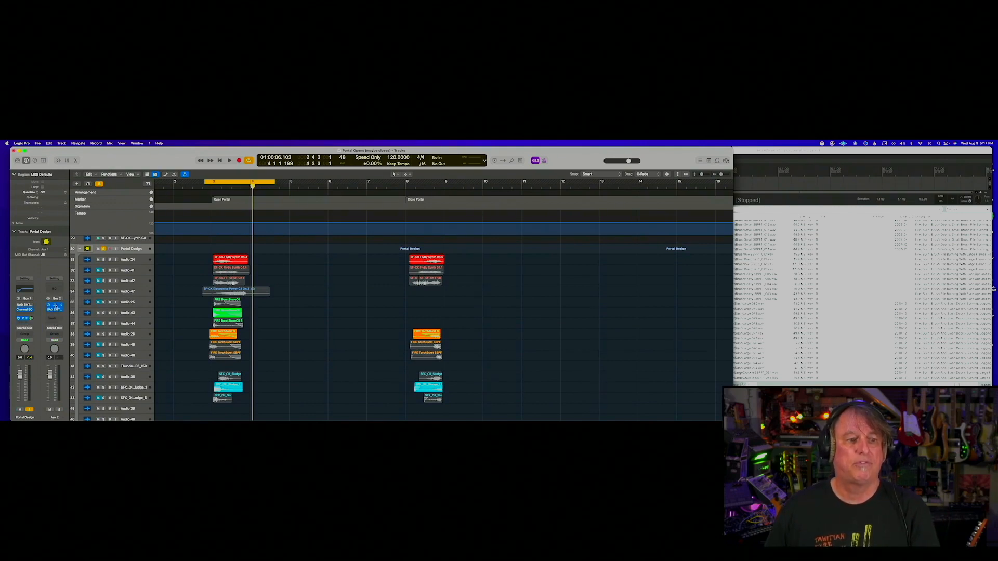
Step: Audition the Open Portal cycle through the Portal Design stack and its Bus 2 effects
key("space")
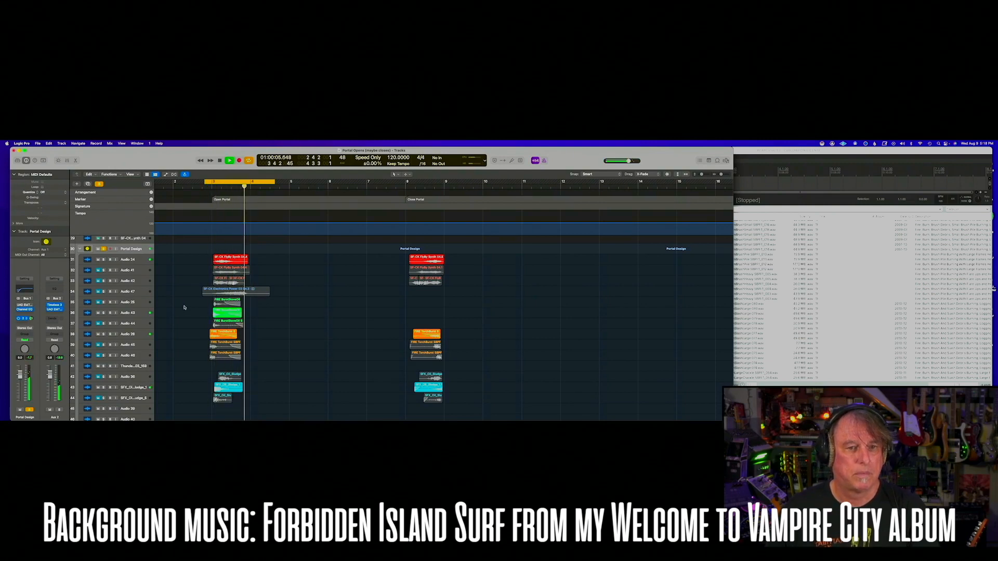
key("space")
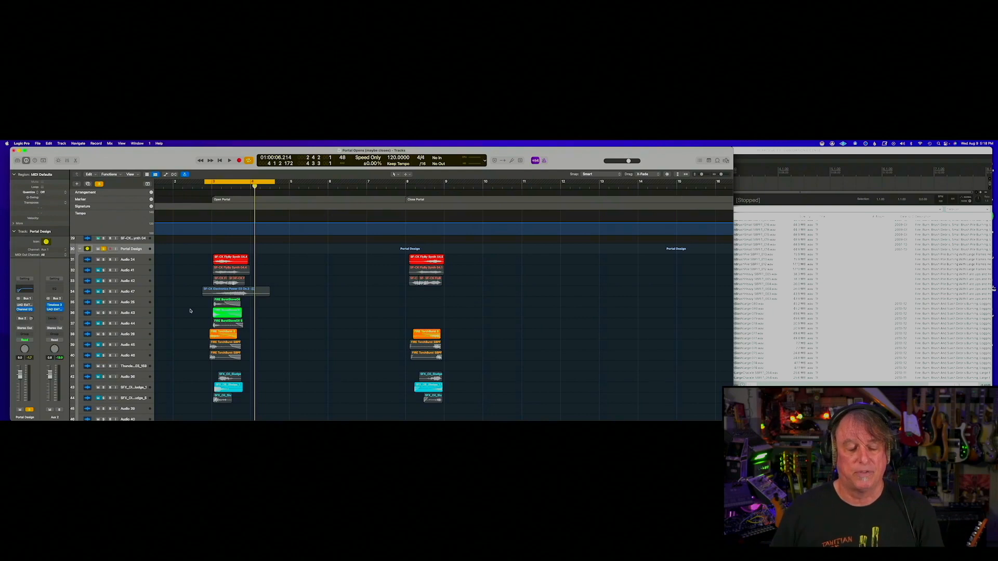
scroll(190, 310, "down", 1)
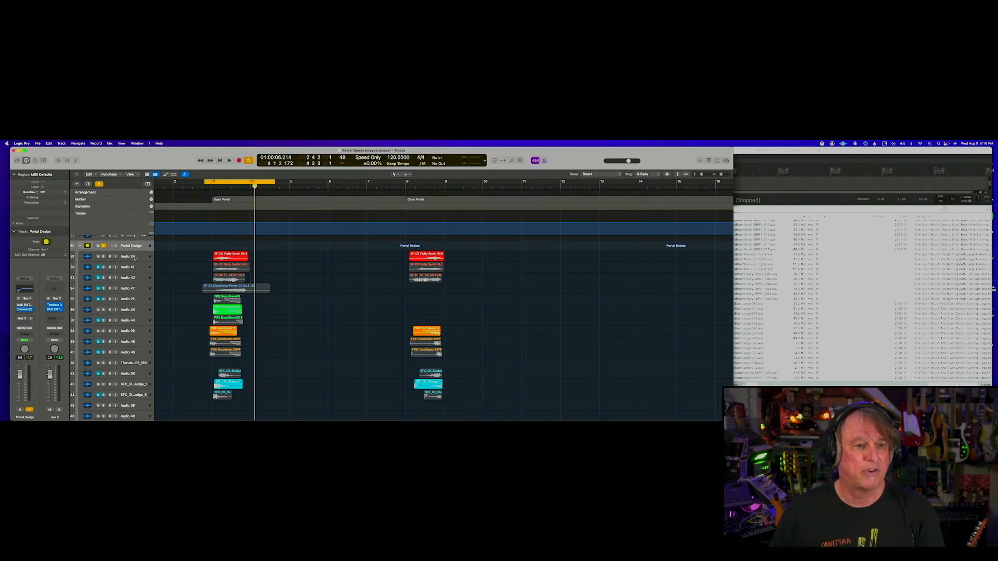
Step: Turn off the Portal Design stack's solo and move the cycle range to bar 8 at the Close Portal marker
left_click(103, 246)
scroll(215, 219, "right", 1)
scroll(215, 219, "down", 2)
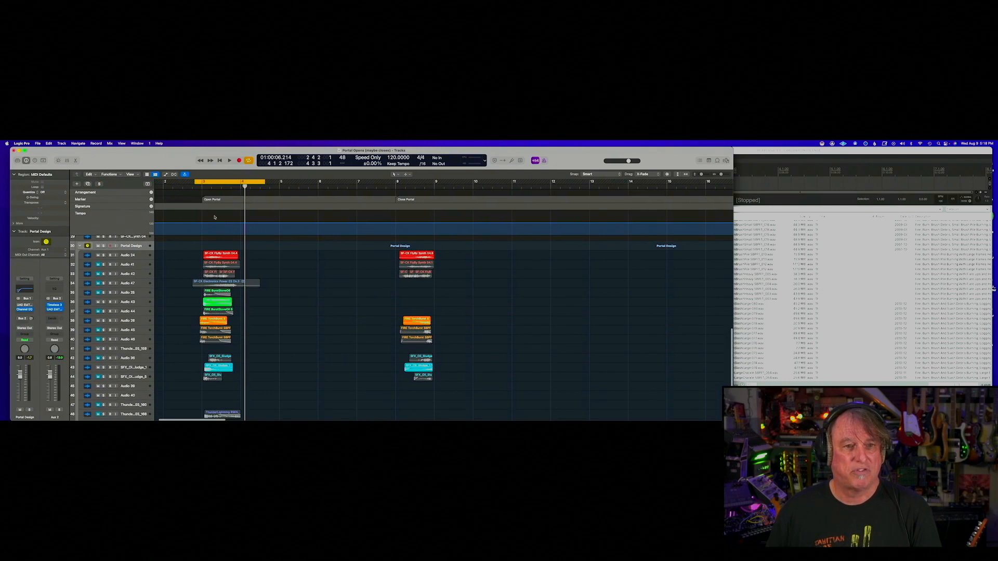
left_click_drag(217, 184, 426, 209)
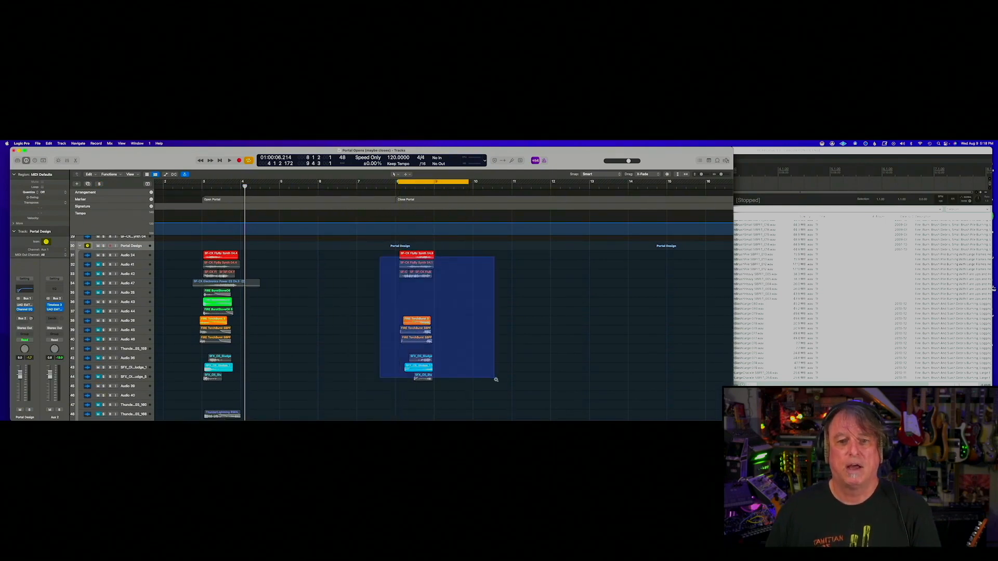
Step: Examine the Close Portal layers from the synth tracks down to the cymbal gong impacts, alongside the Open Portal layers
left_click_drag(382, 258, 501, 385)
key("super+Up")
key("super+Up")
key("super+Up")
key("super+Left")
key("super+Left")
key("super+Left")
key("super+Left")
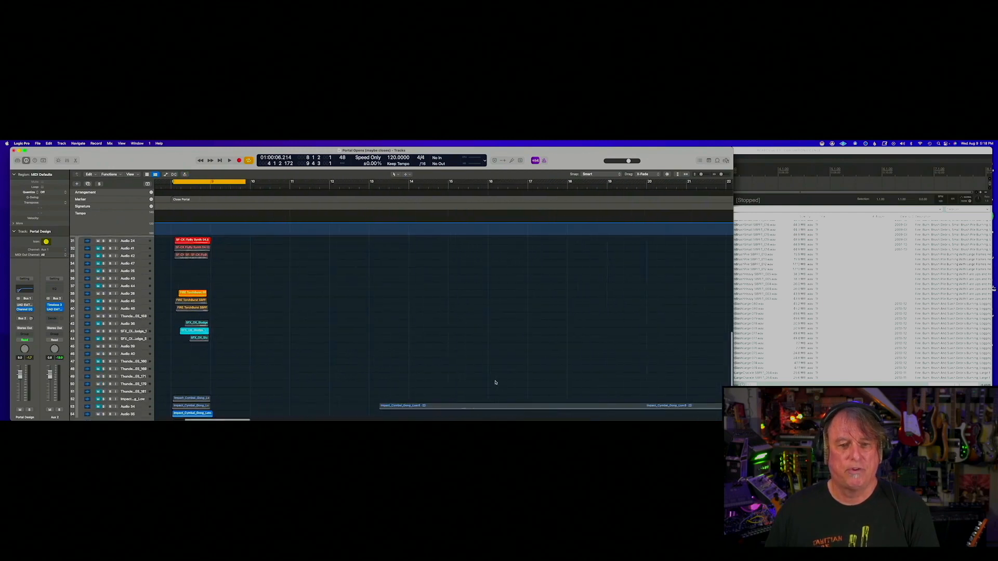
scroll(294, 365, "left", 8)
key("super+Down")
scroll(296, 382, "up", 1)
scroll(296, 383, "down", 3)
scroll(397, 383, "down", 3)
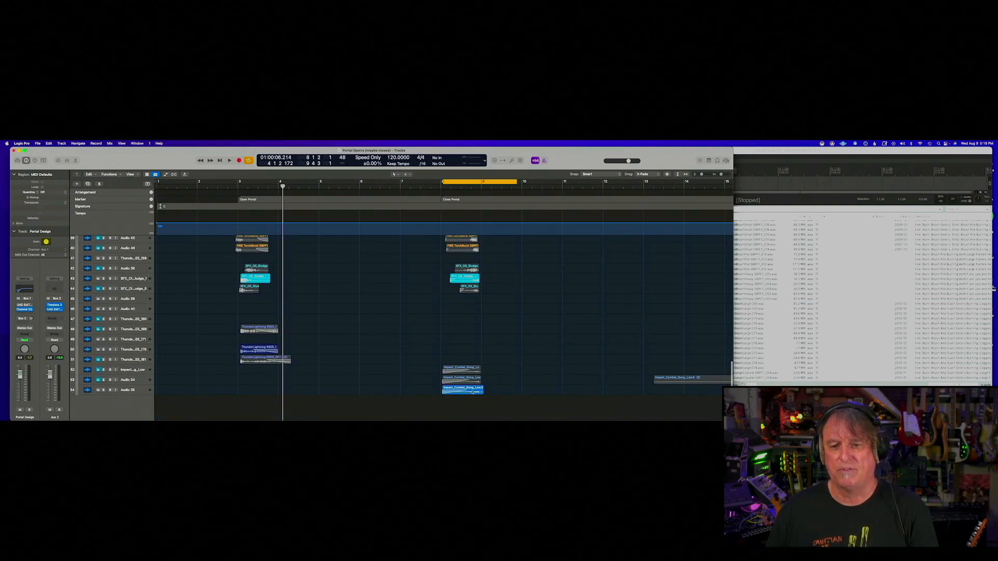
Step: Audition the Close Portal cycle with the Portal Design stack soloed
key("space")
key("super+Up")
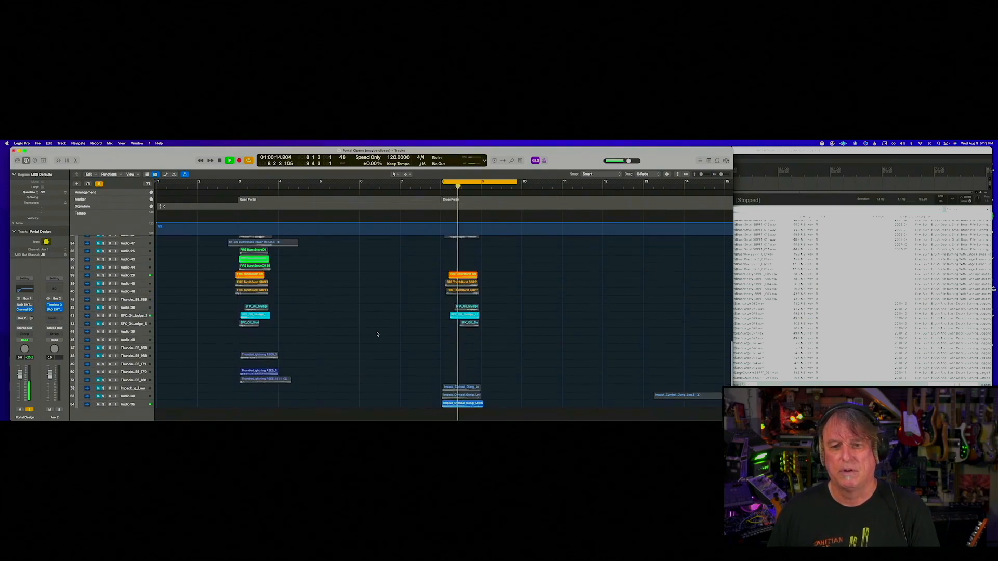
key("space")
Step: Switch to the alternate layers on tracks 33, 39, 44 and 52, muting tracks 31, 38, 43 and 54
scroll(377, 335, "up", 3)
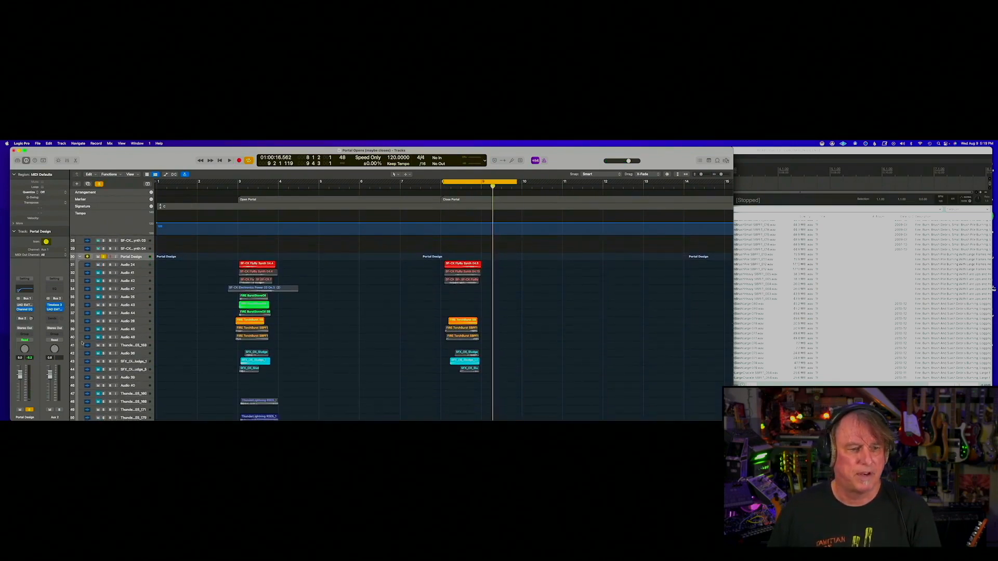
left_click(99, 330)
left_click(98, 321)
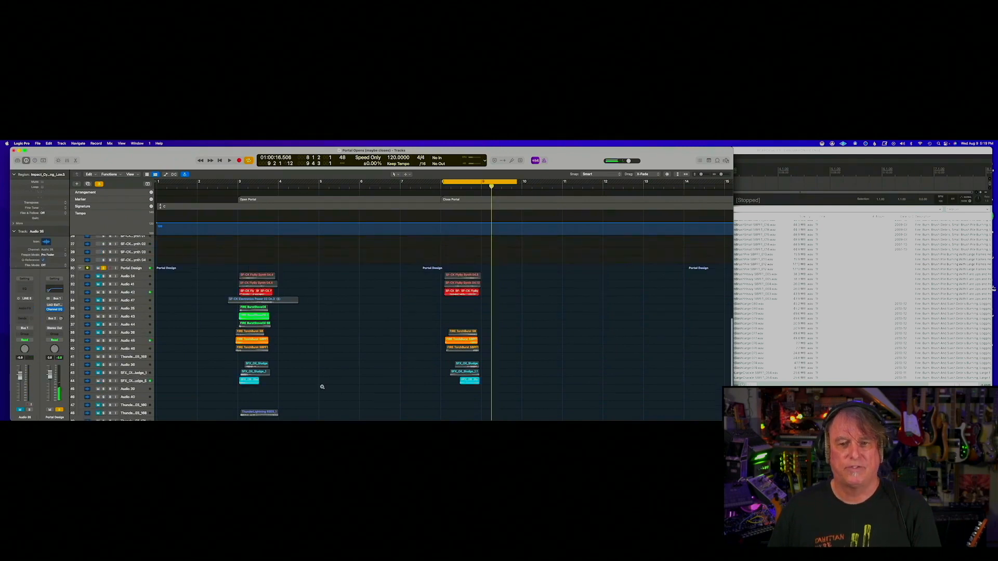
Step: Examine the fire, Electronics Power and synth source recordings laid out along the timeline above the Portal Design stack
key("super+Up")
key("super+Up")
key("super+Up")
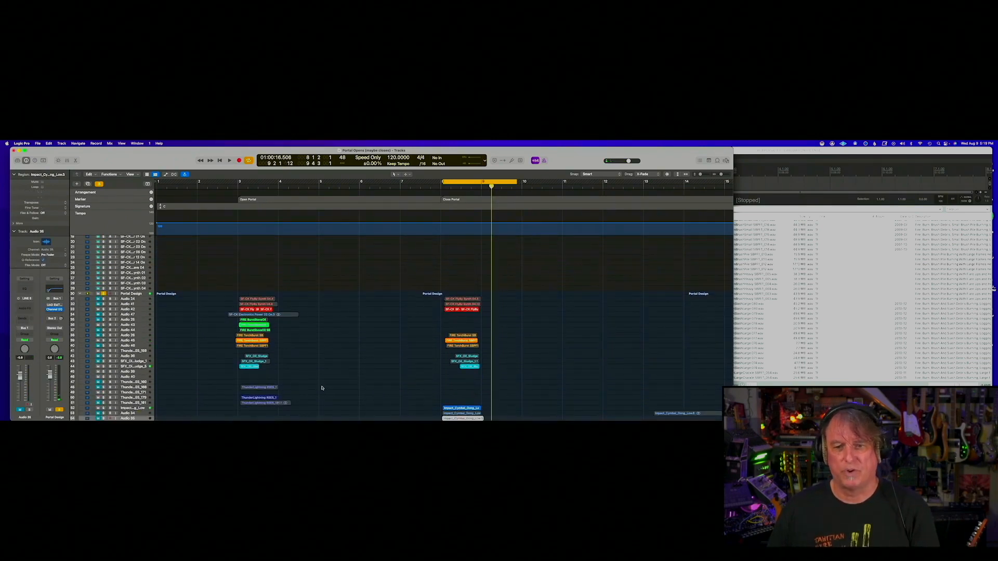
scroll(322, 387, "up", 6)
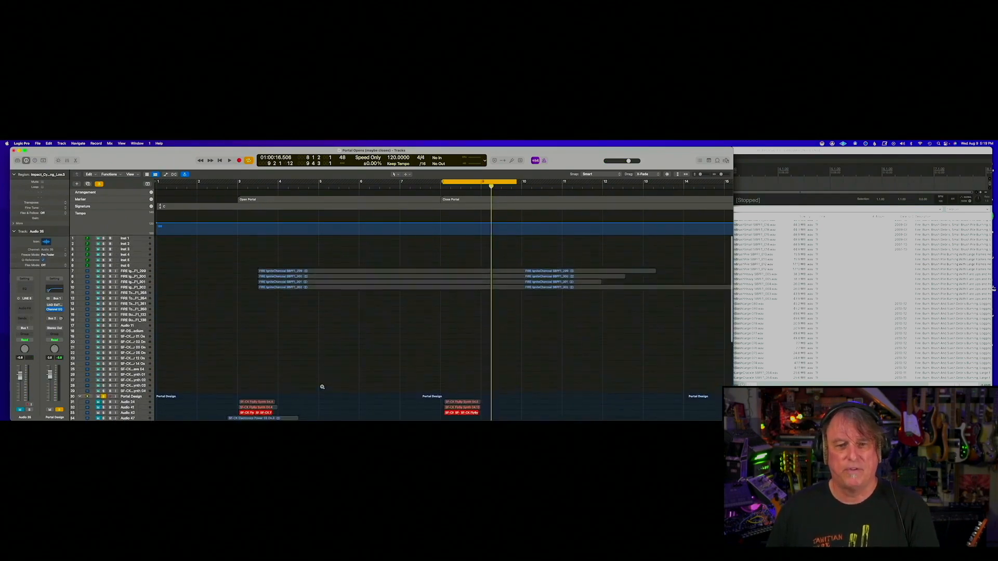
key("super+Left")
key("super+Left")
key("super+Left")
key("super+Left")
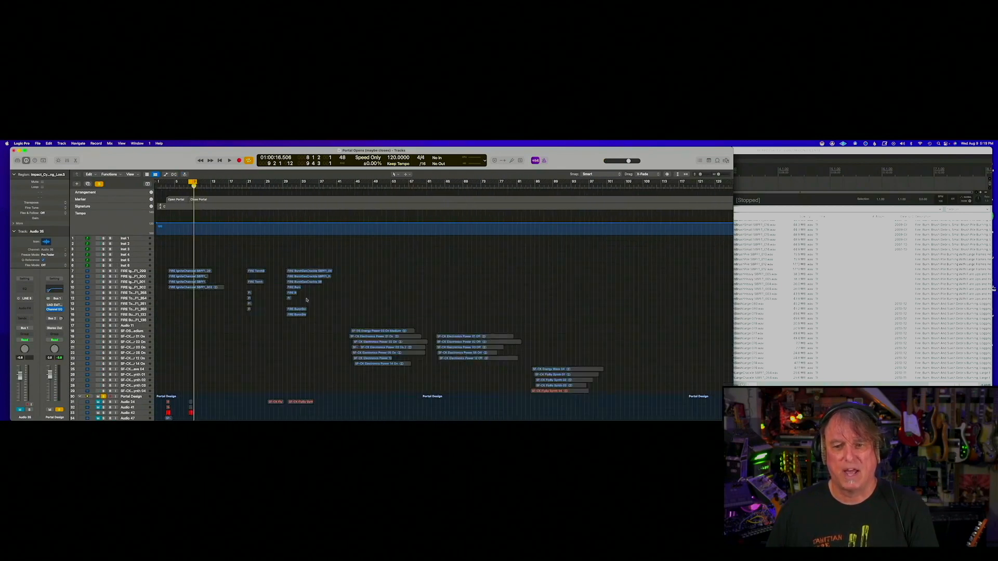
key("super+Down")
key("super+Down")
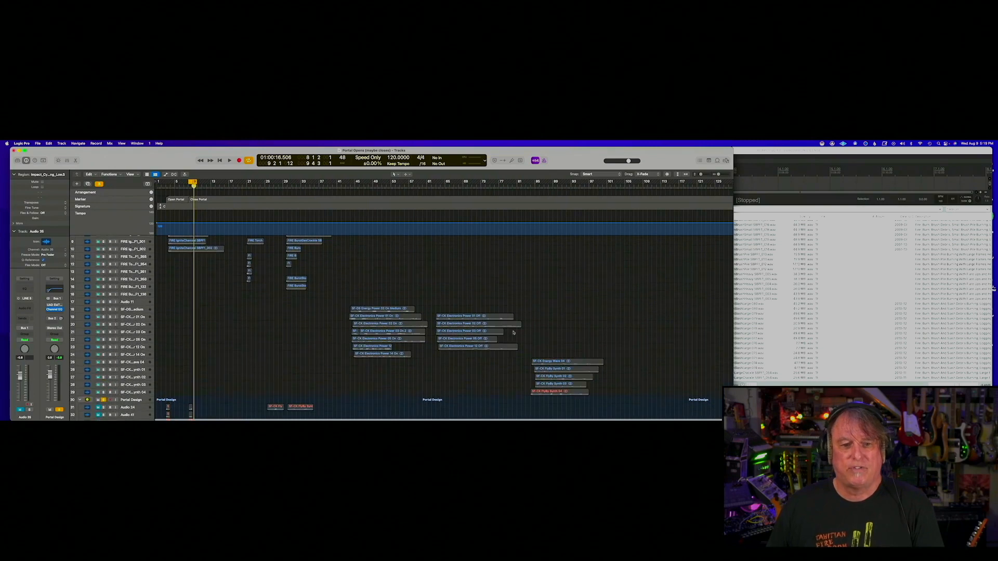
key("ctrl+alt+Up")
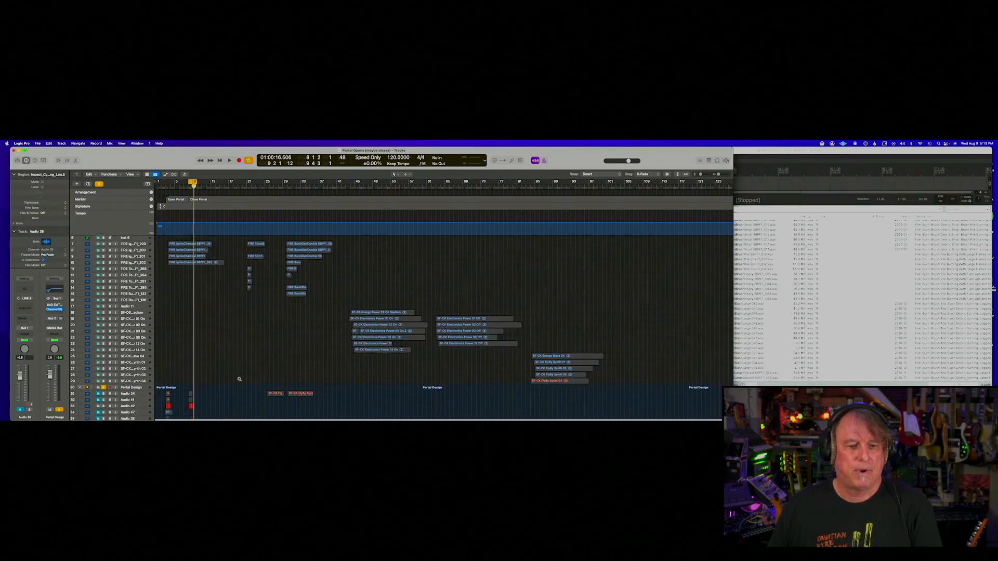
scroll(239, 379, "right", 8)
scroll(239, 379, "left", 4)
scroll(239, 379, "down", 2)
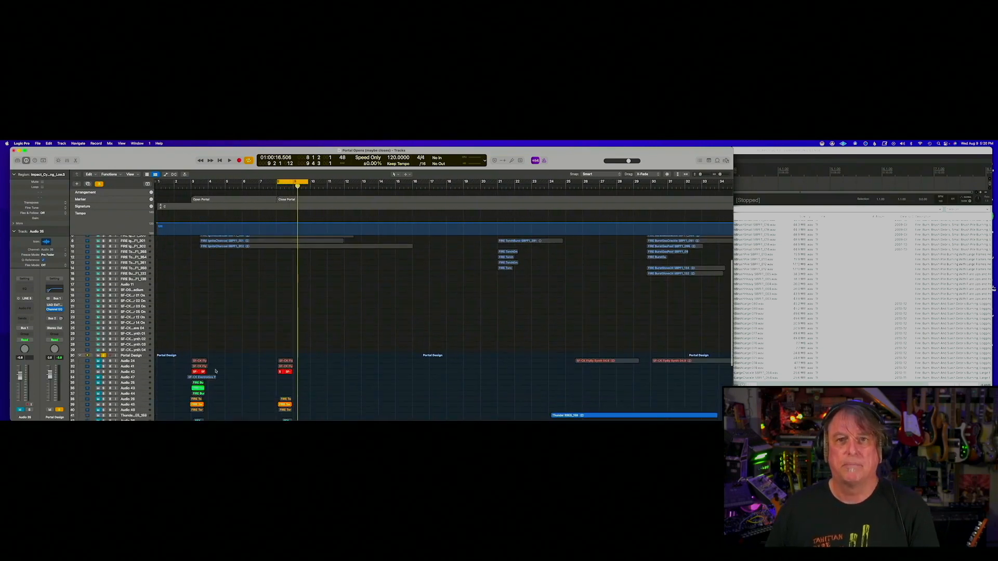
Step: Show the Summing Stack option for grouping tracks 20 to 24 into a track stack, and cancel without creating it
scroll(216, 371, "down", 2)
left_click_drag(181, 333, 235, 416)
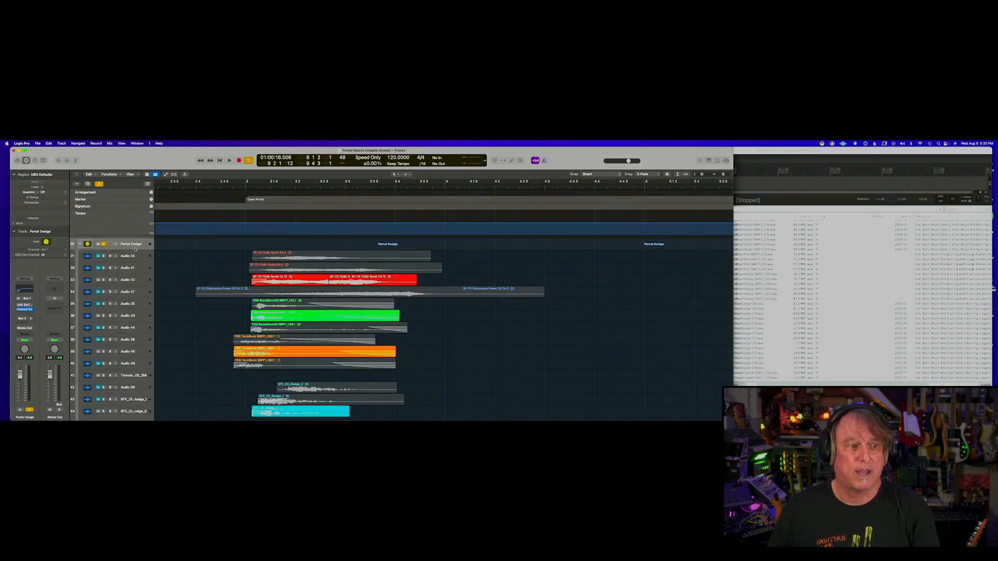
scroll(194, 283, "down", 3)
scroll(194, 283, "up", 5)
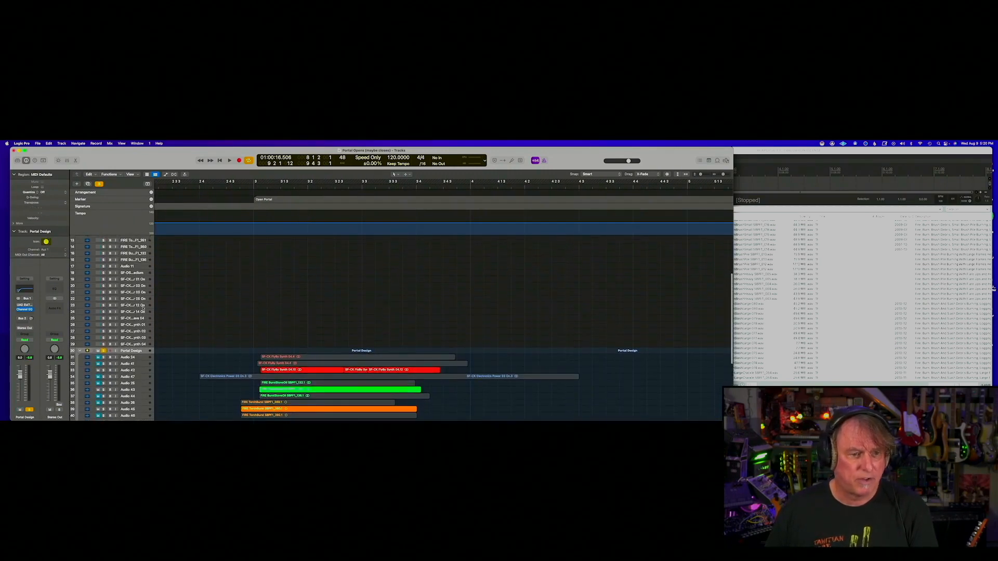
left_click(137, 286)
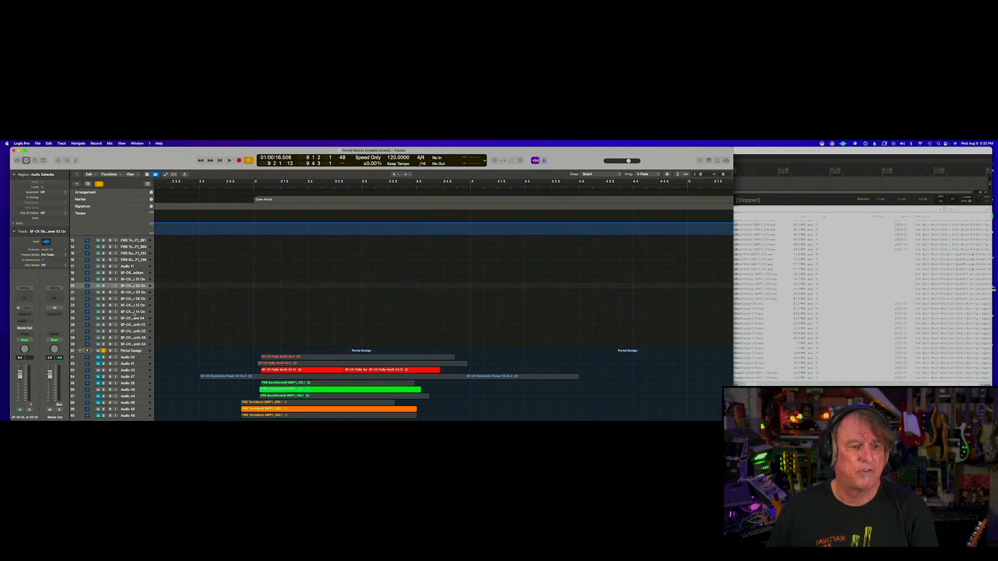
left_click(134, 312, "shift")
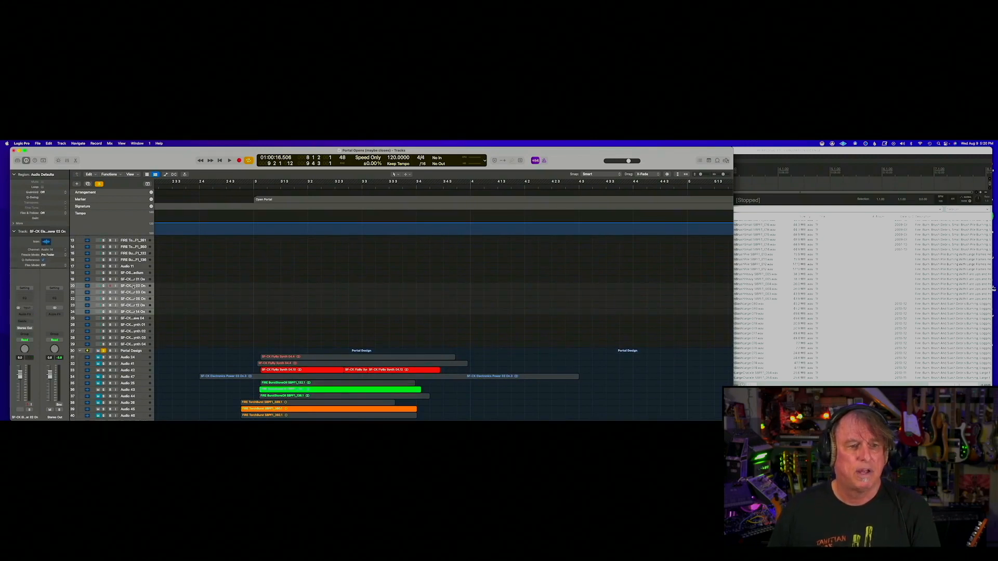
right_click(133, 286)
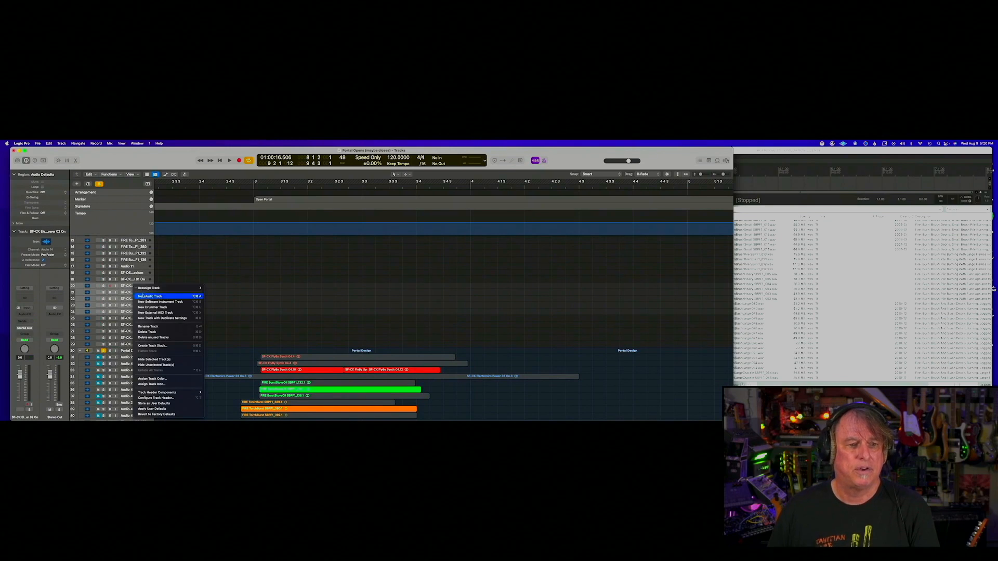
left_click(164, 347)
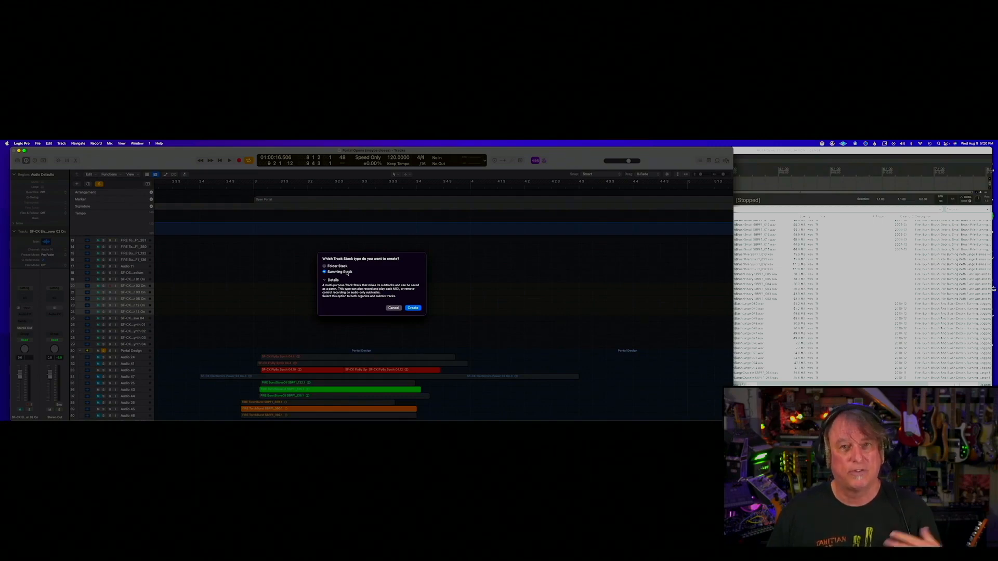
left_click(393, 308)
Step: Inspect the low-cut curve in the Channel EQ on the Portal Design stack, and close the plug-in
scroll(236, 331, "down", 2)
scroll(236, 331, "down", 1)
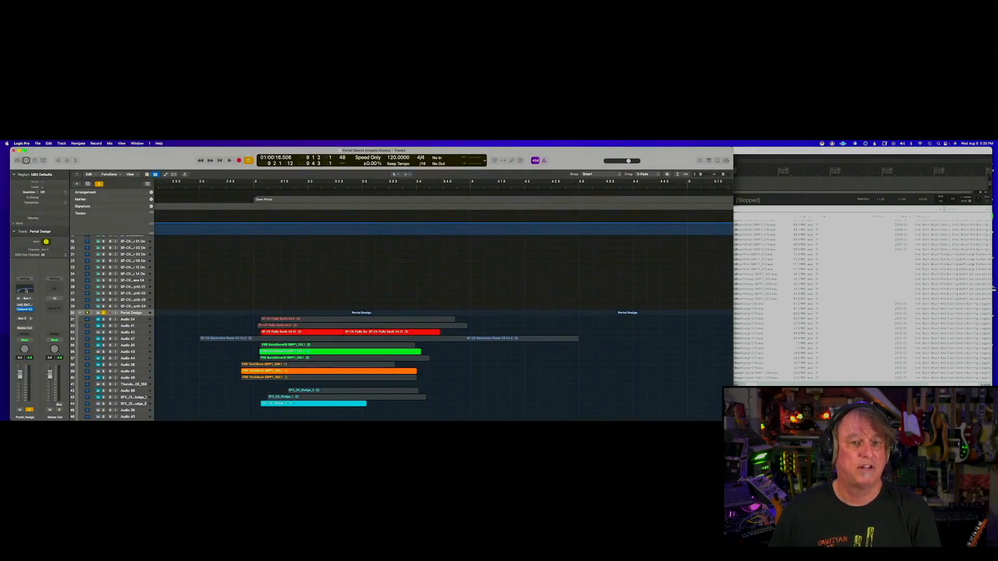
left_click(25, 289)
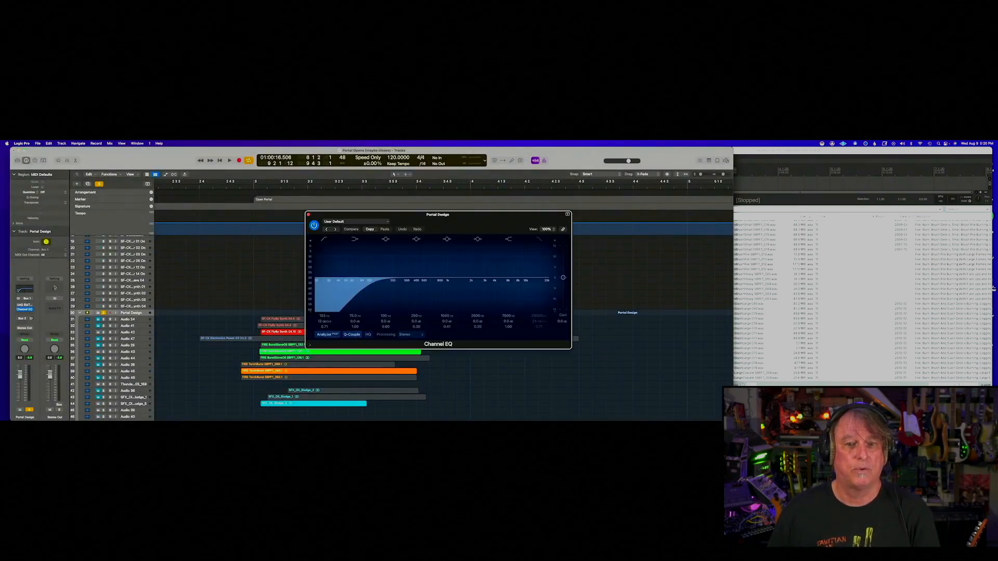
left_click(309, 214)
scroll(229, 271, "up", 2)
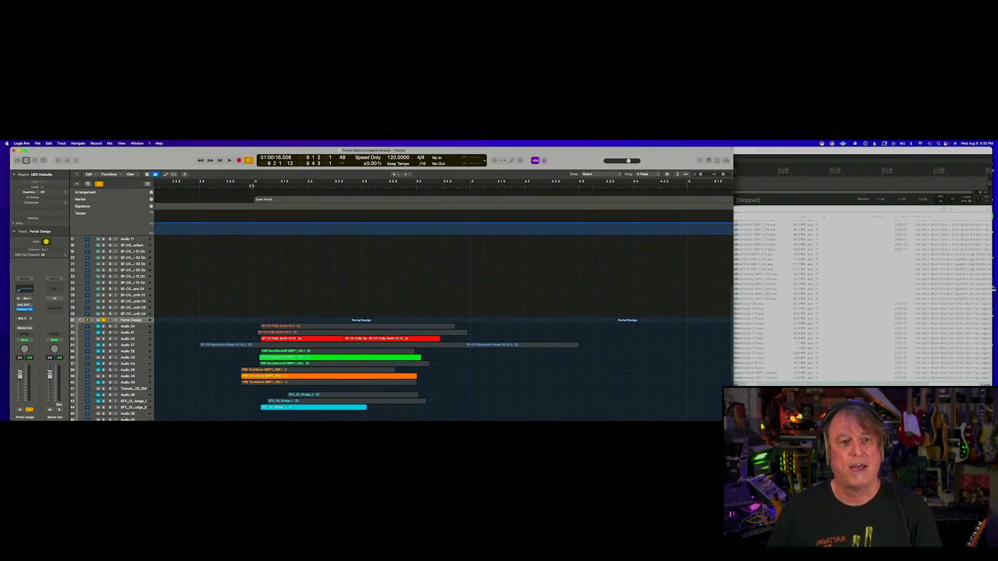
Step: Set the cycle range over the Open Portal layers starting at bar 3, and review the Portal Design stack's Channel EQ low cut
left_click_drag(254, 183, 482, 214)
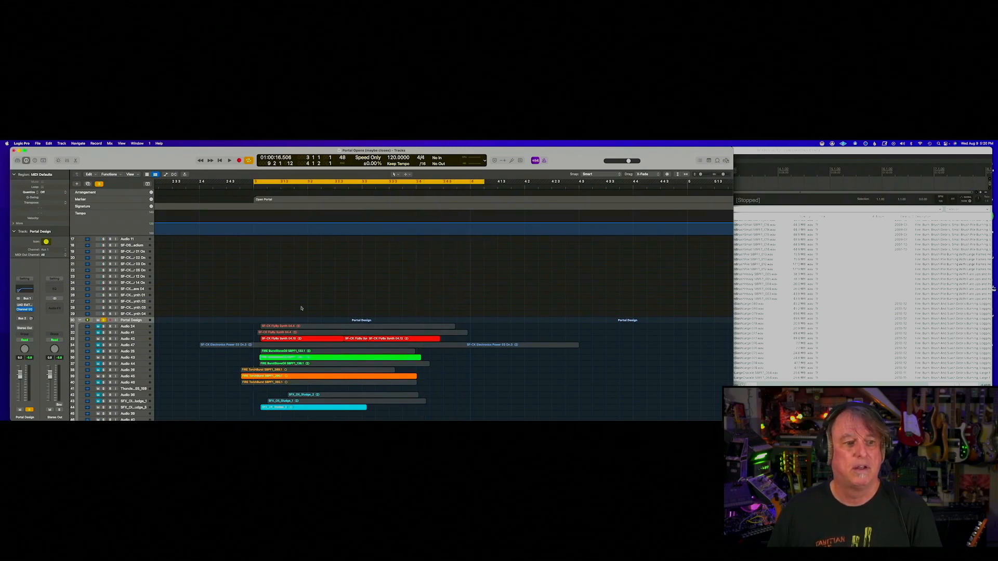
scroll(266, 330, "down", 4)
scroll(265, 330, "down", 1)
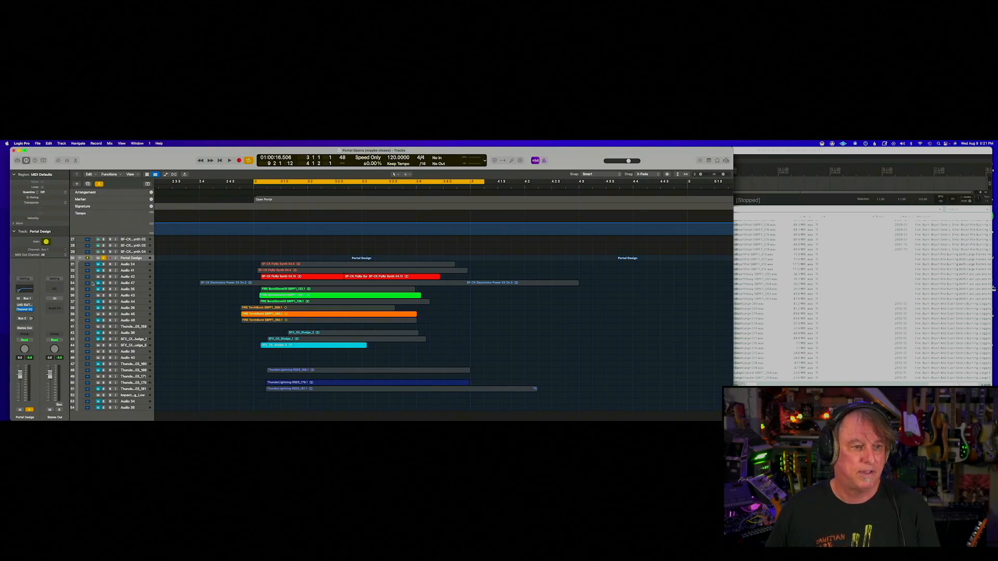
left_click(26, 289)
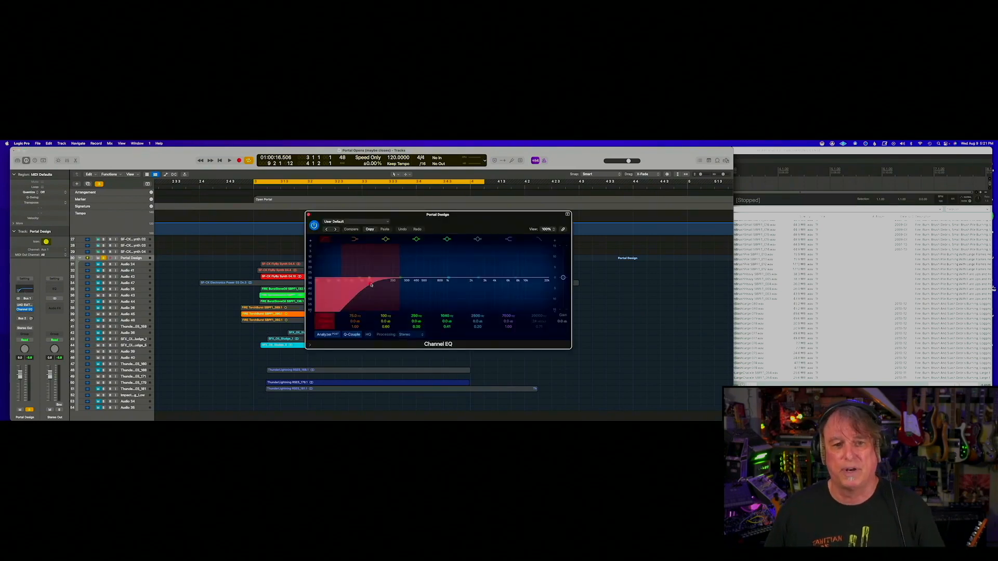
left_click(308, 215)
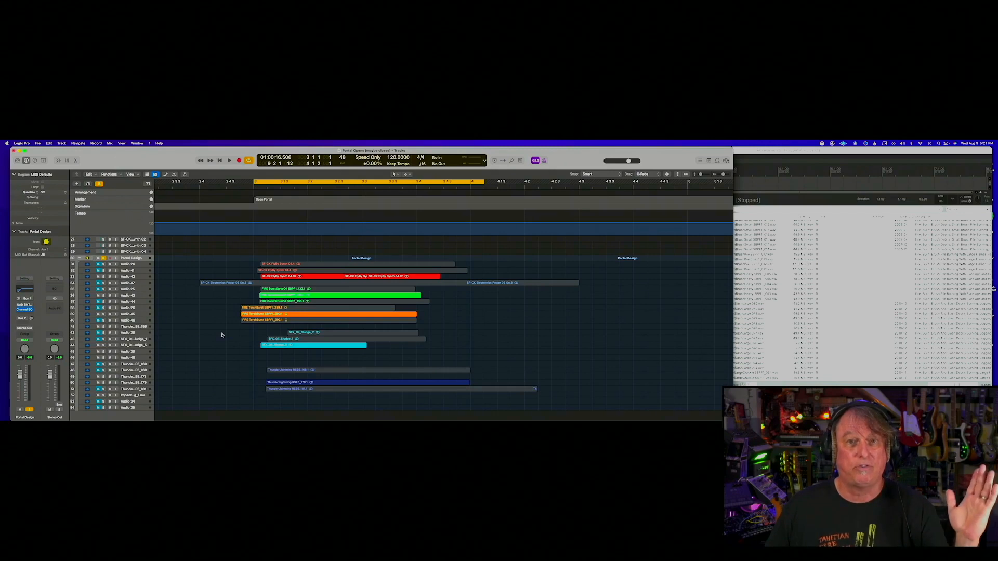
Step: Shift the Open Portal cycle range slightly earlier so it starts at about 2 4 4 52, ahead of the marker
scroll(222, 334, "right", 1)
scroll(222, 335, "down", 3)
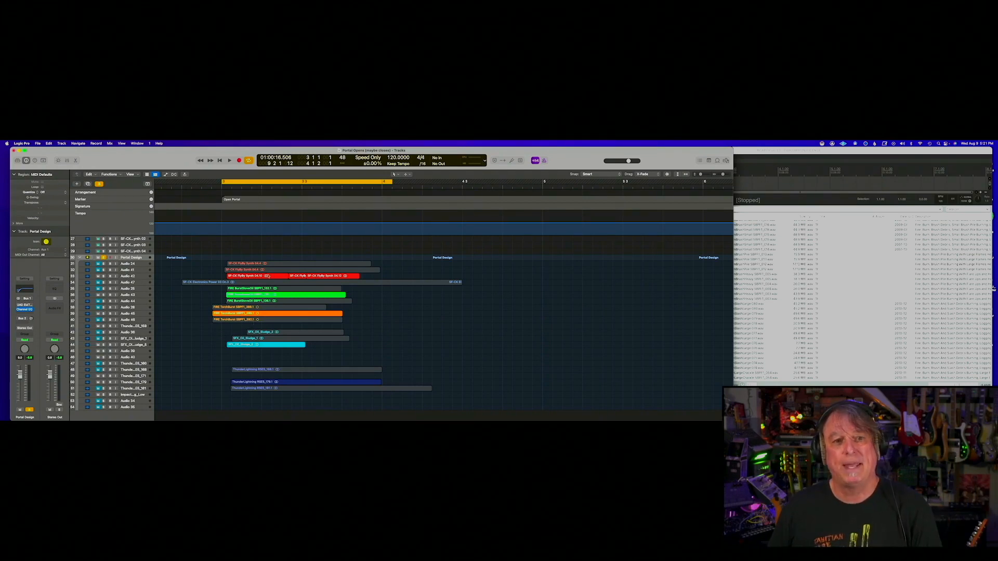
left_click_drag(291, 186, 282, 186)
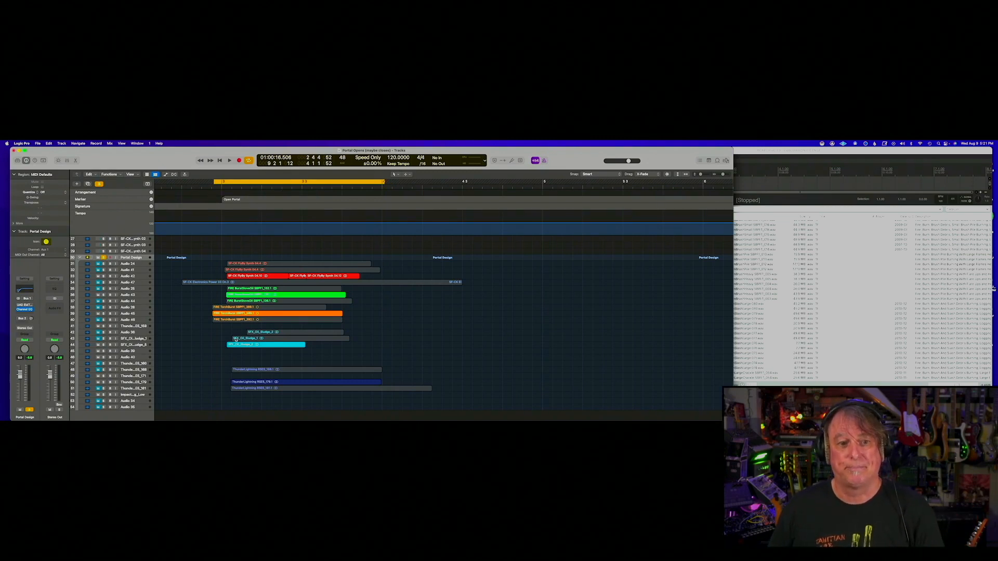
scroll(236, 339, "left", 10)
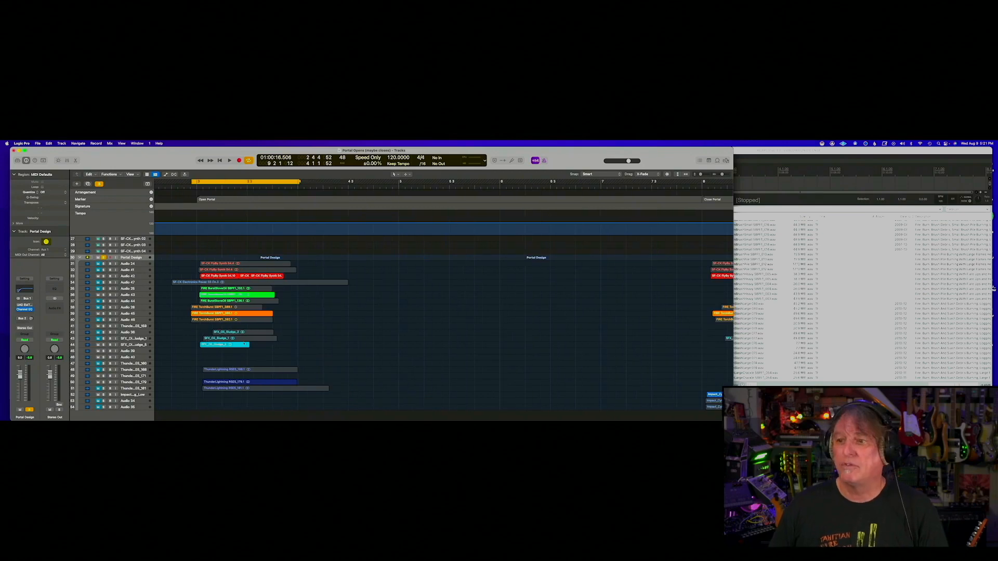
scroll(243, 344, "down", 8)
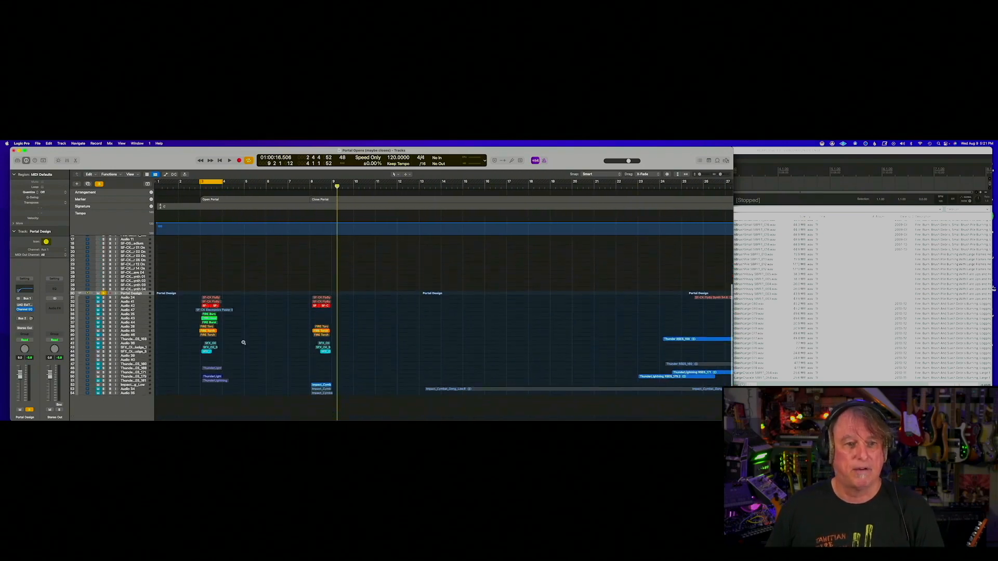